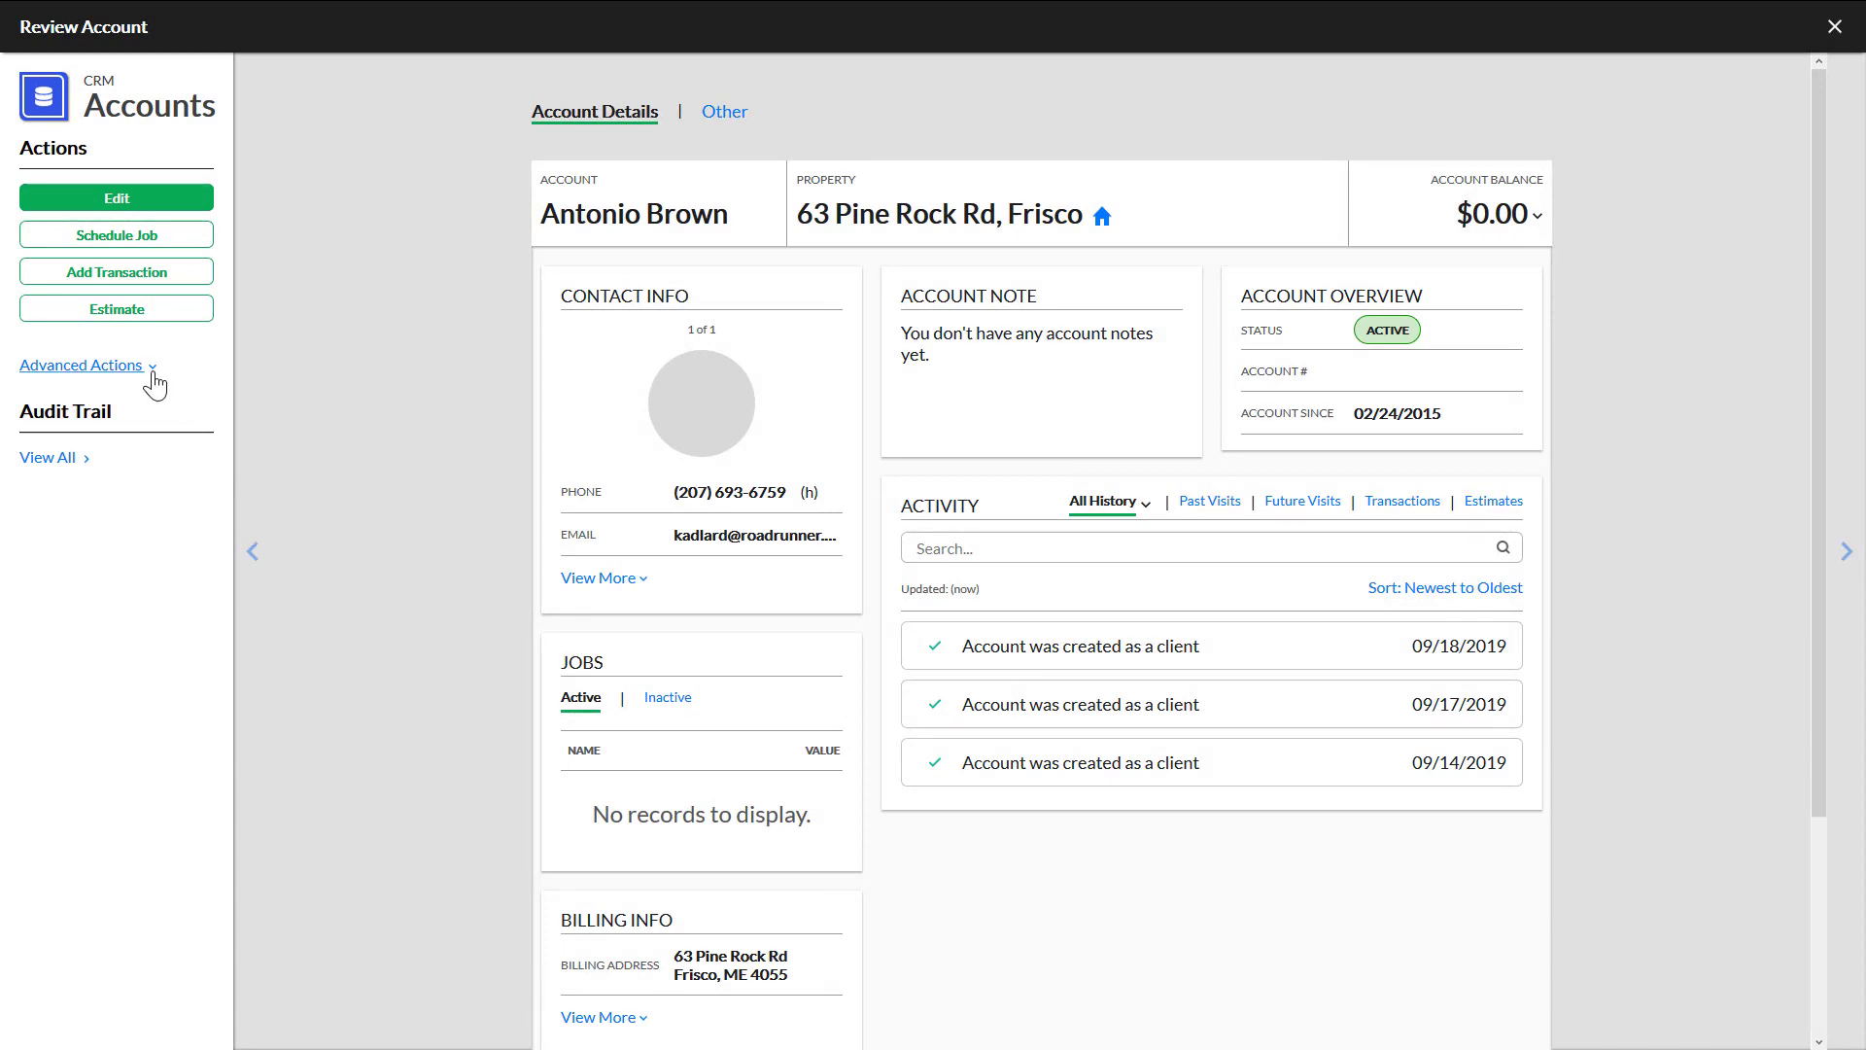
# Step: From Advanced Actions, start a new installment plan and name it 'Maintenance Contract'
pyautogui.click(151, 371)
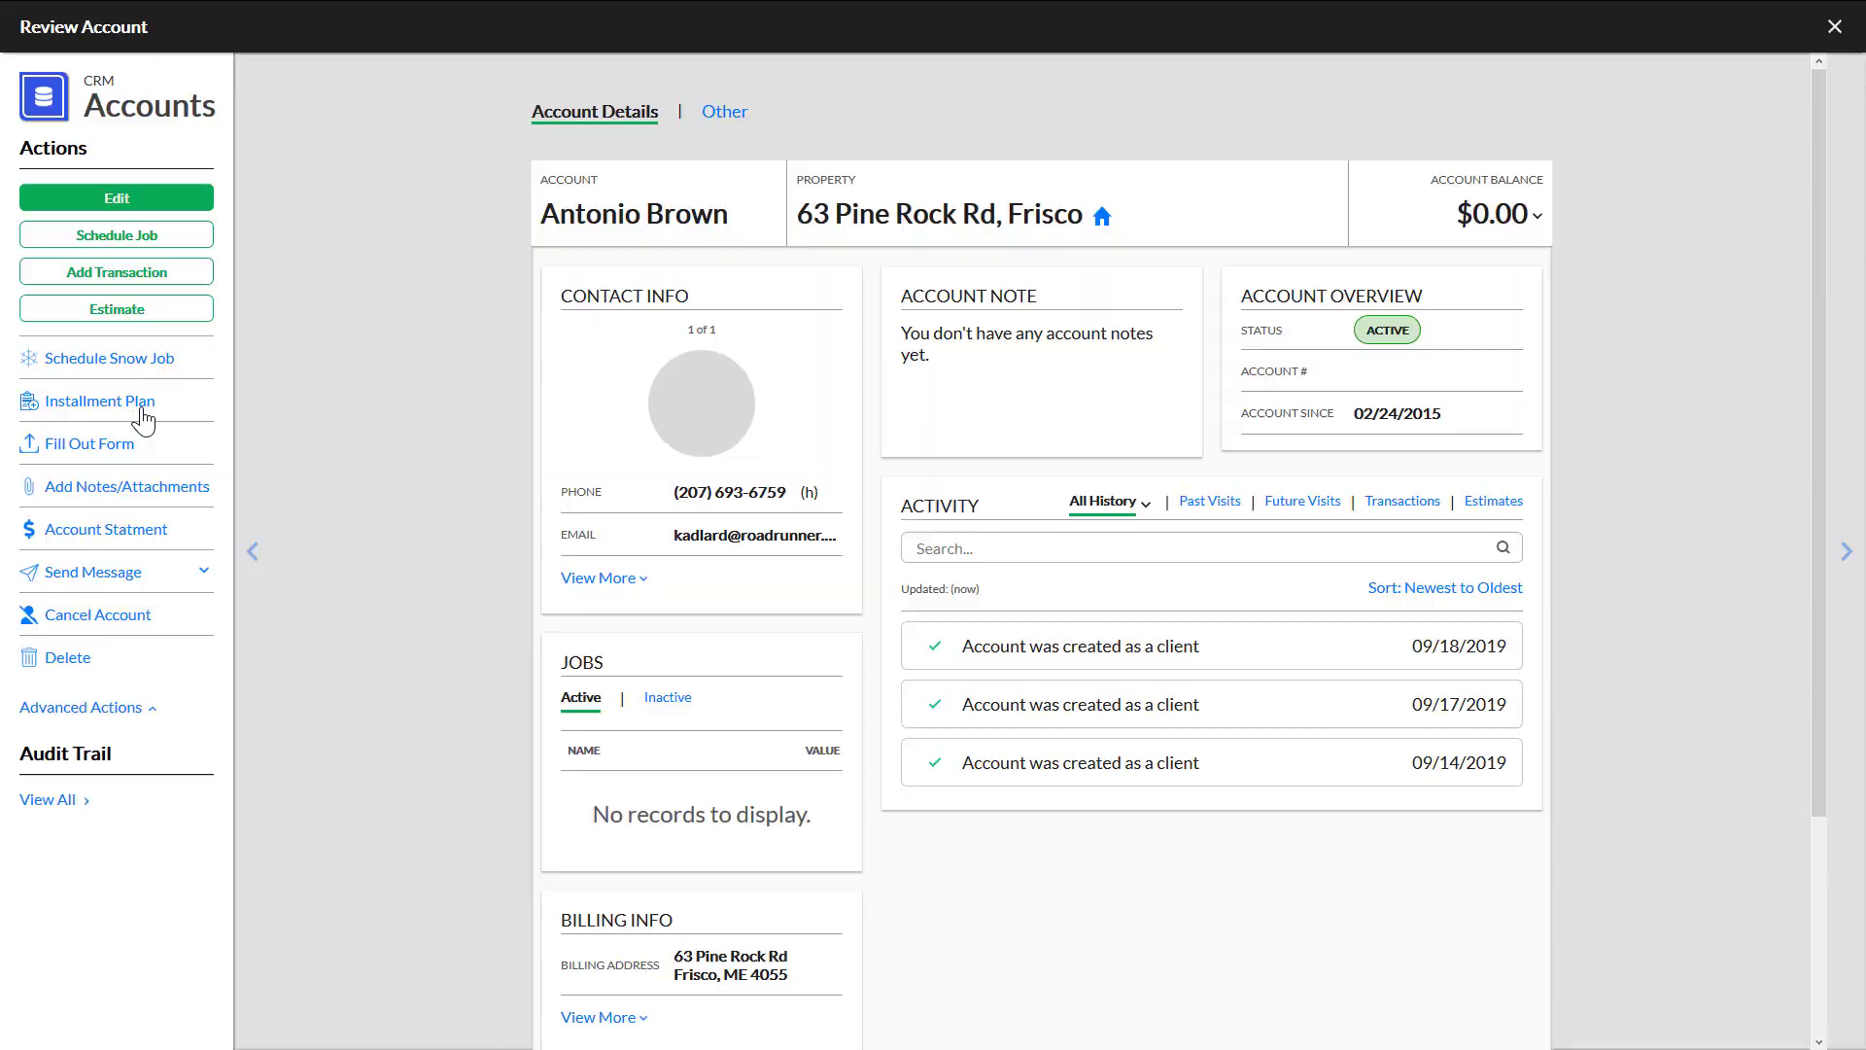
pyautogui.click(142, 412)
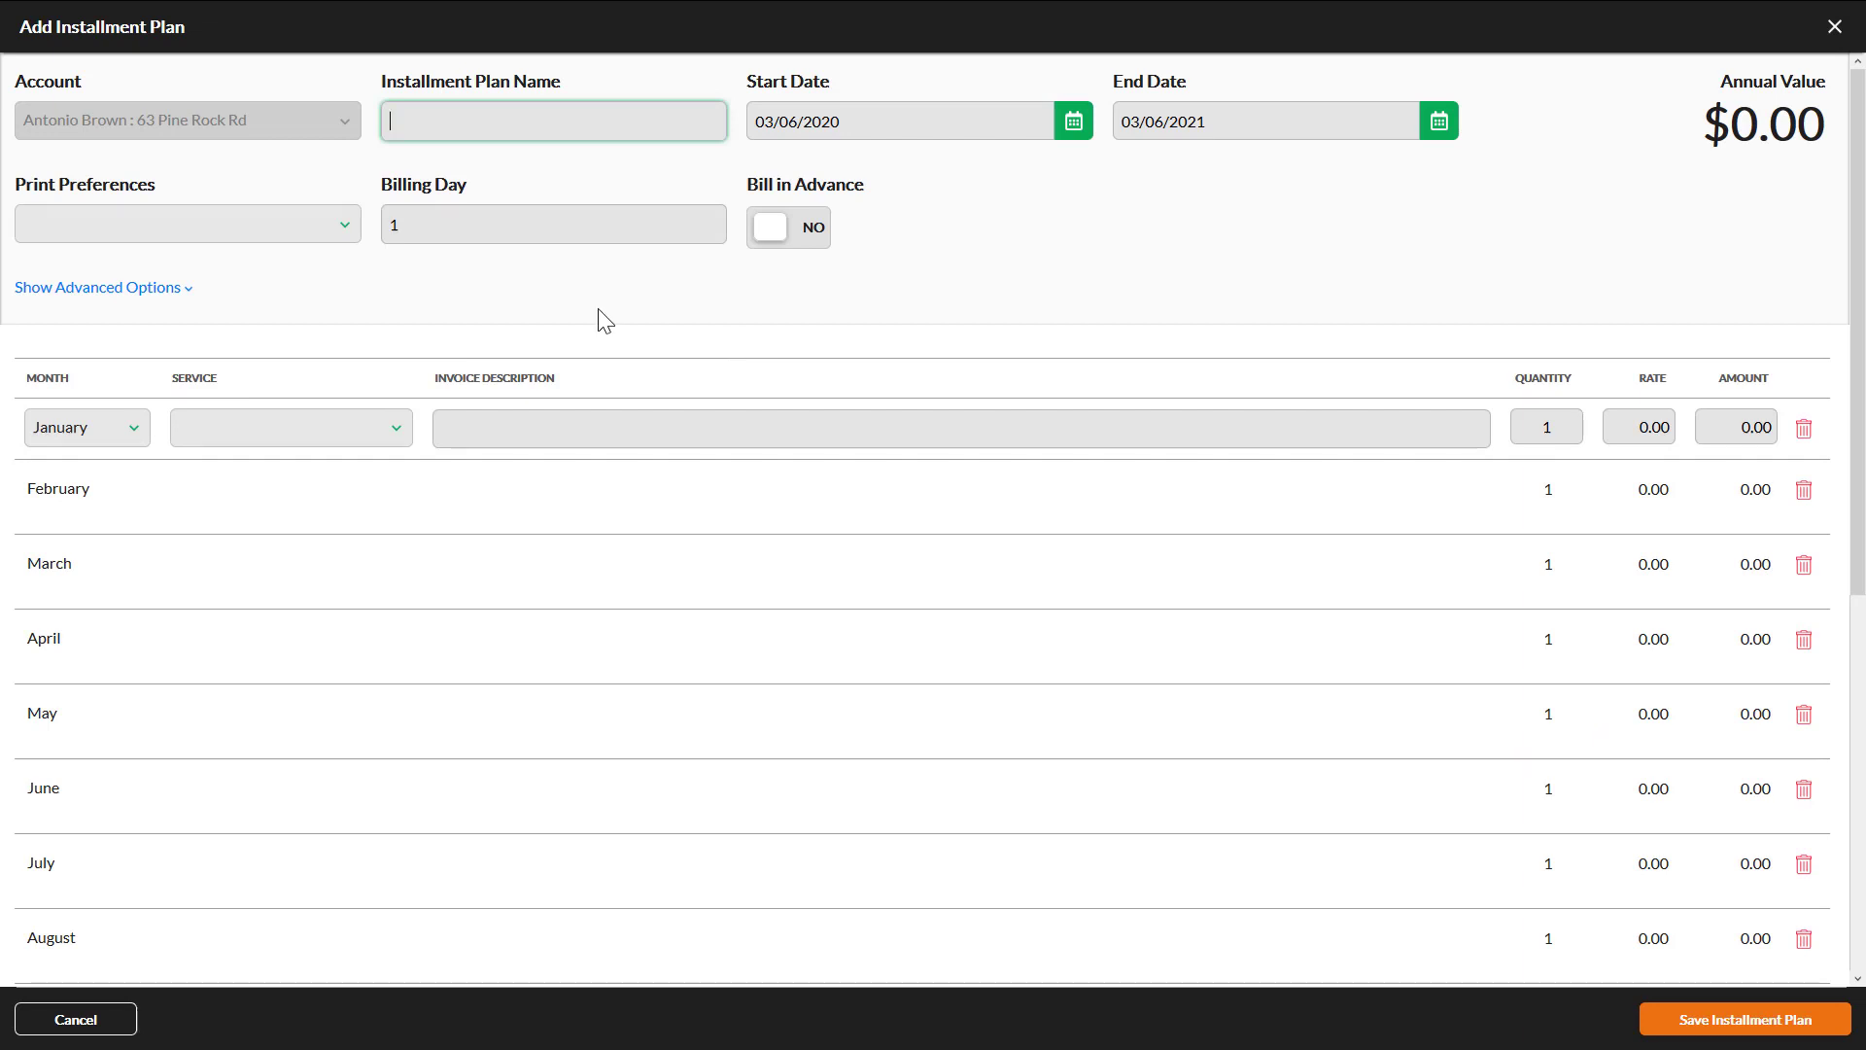
pyautogui.write('Maintenance Contract')
# Step: Change the plan's end date from 03/06/2021 to 12/31/2020 using the calendar picker
pyautogui.click(1208, 122)
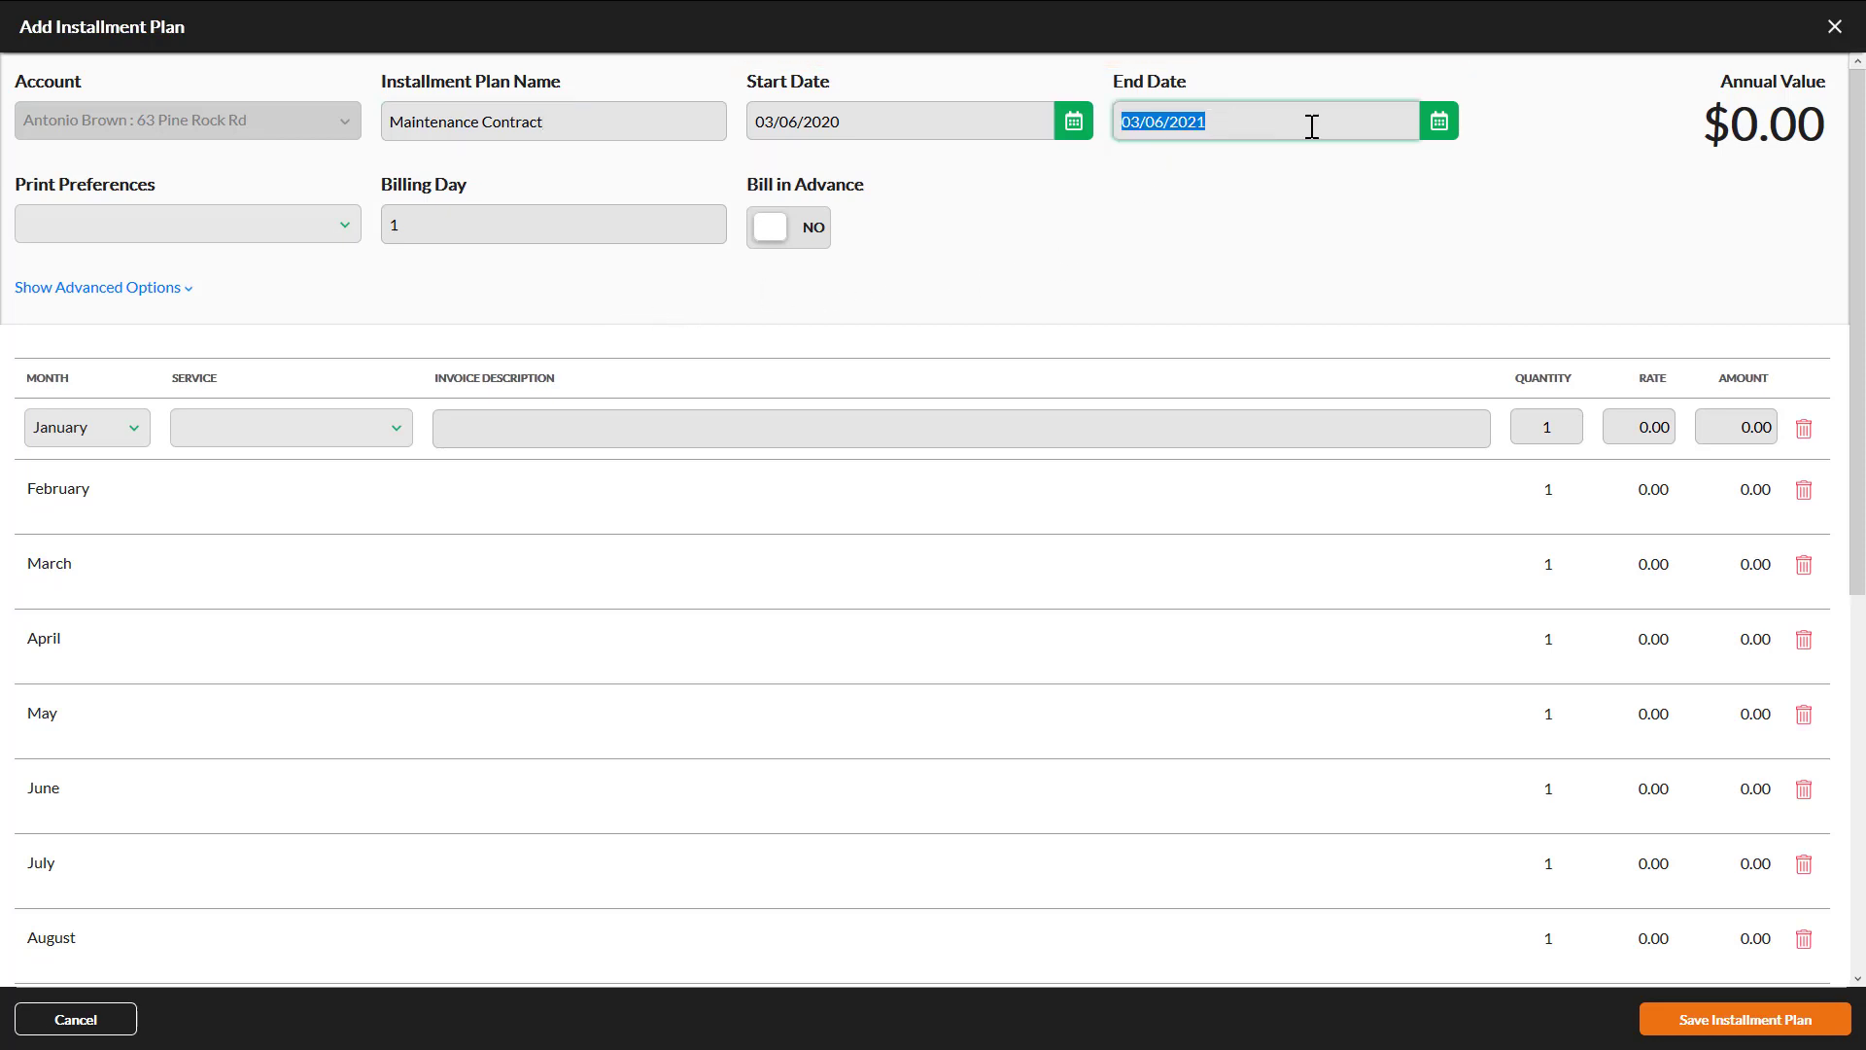
pyautogui.click(1438, 123)
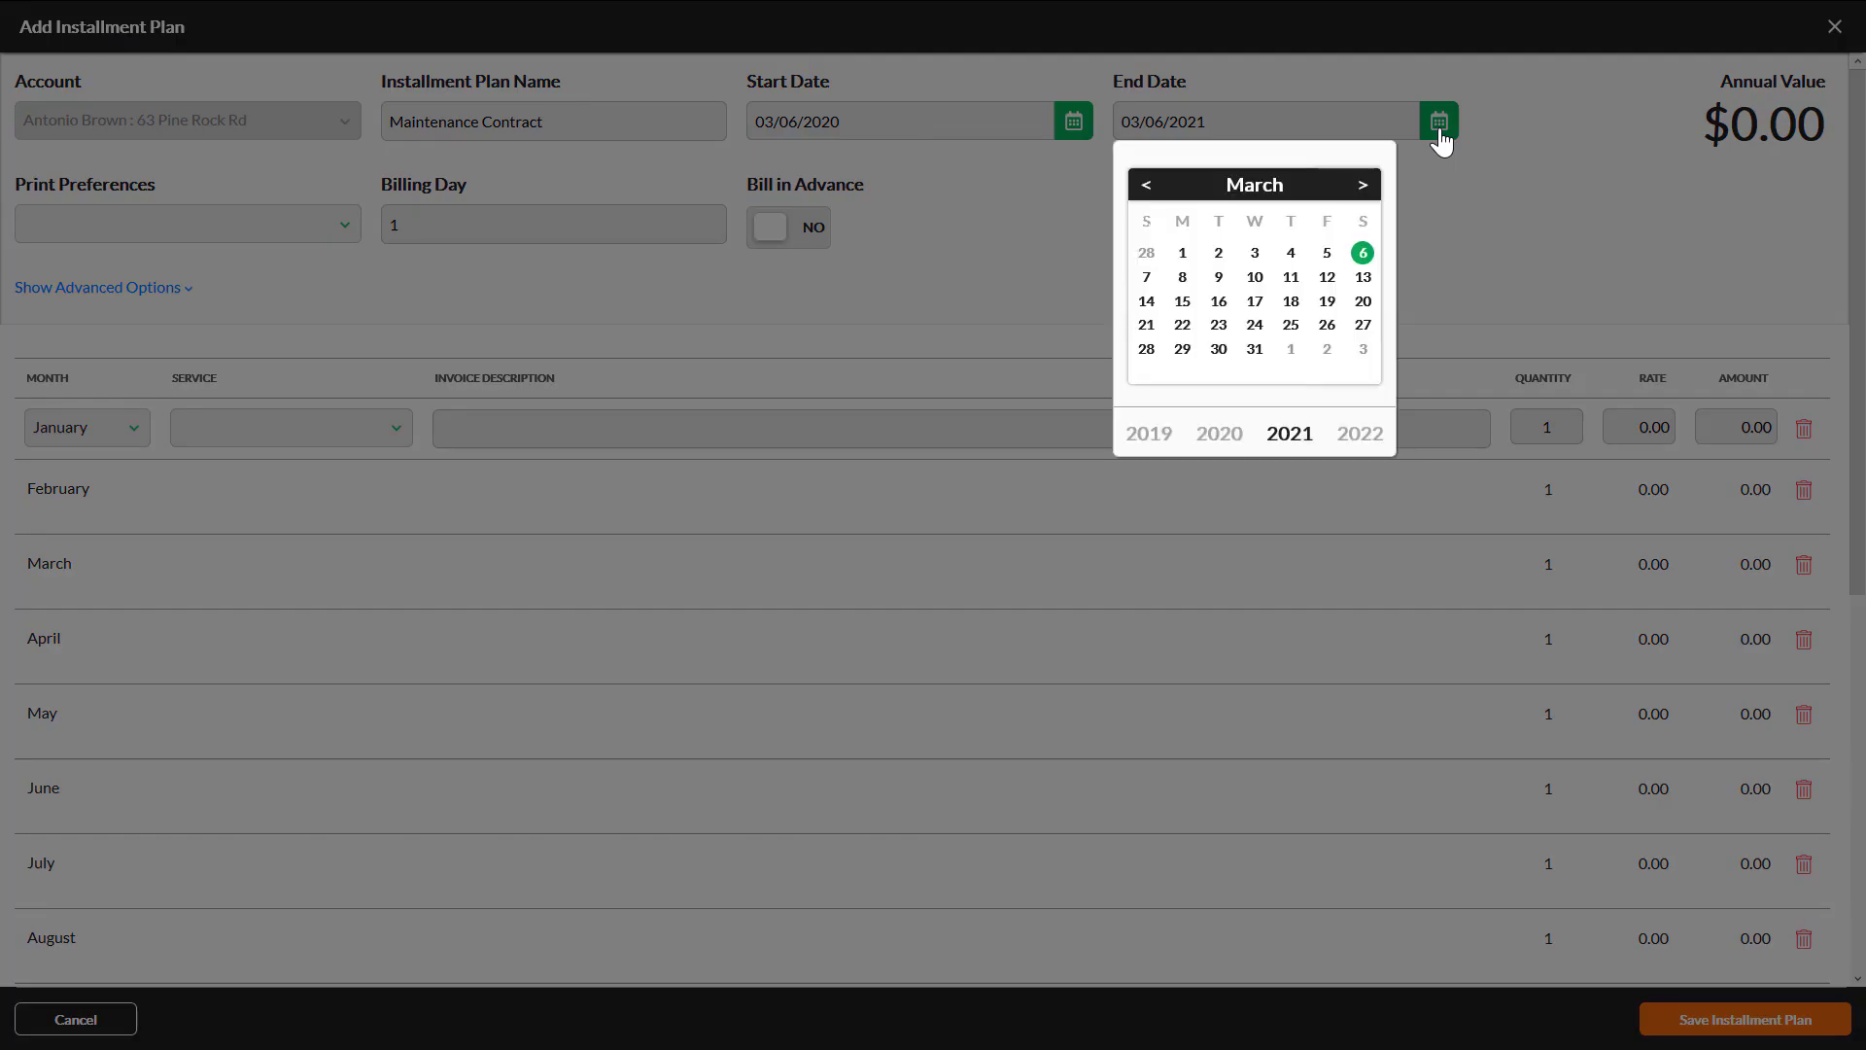
pyautogui.click(1366, 189)
pyautogui.click(1369, 190)
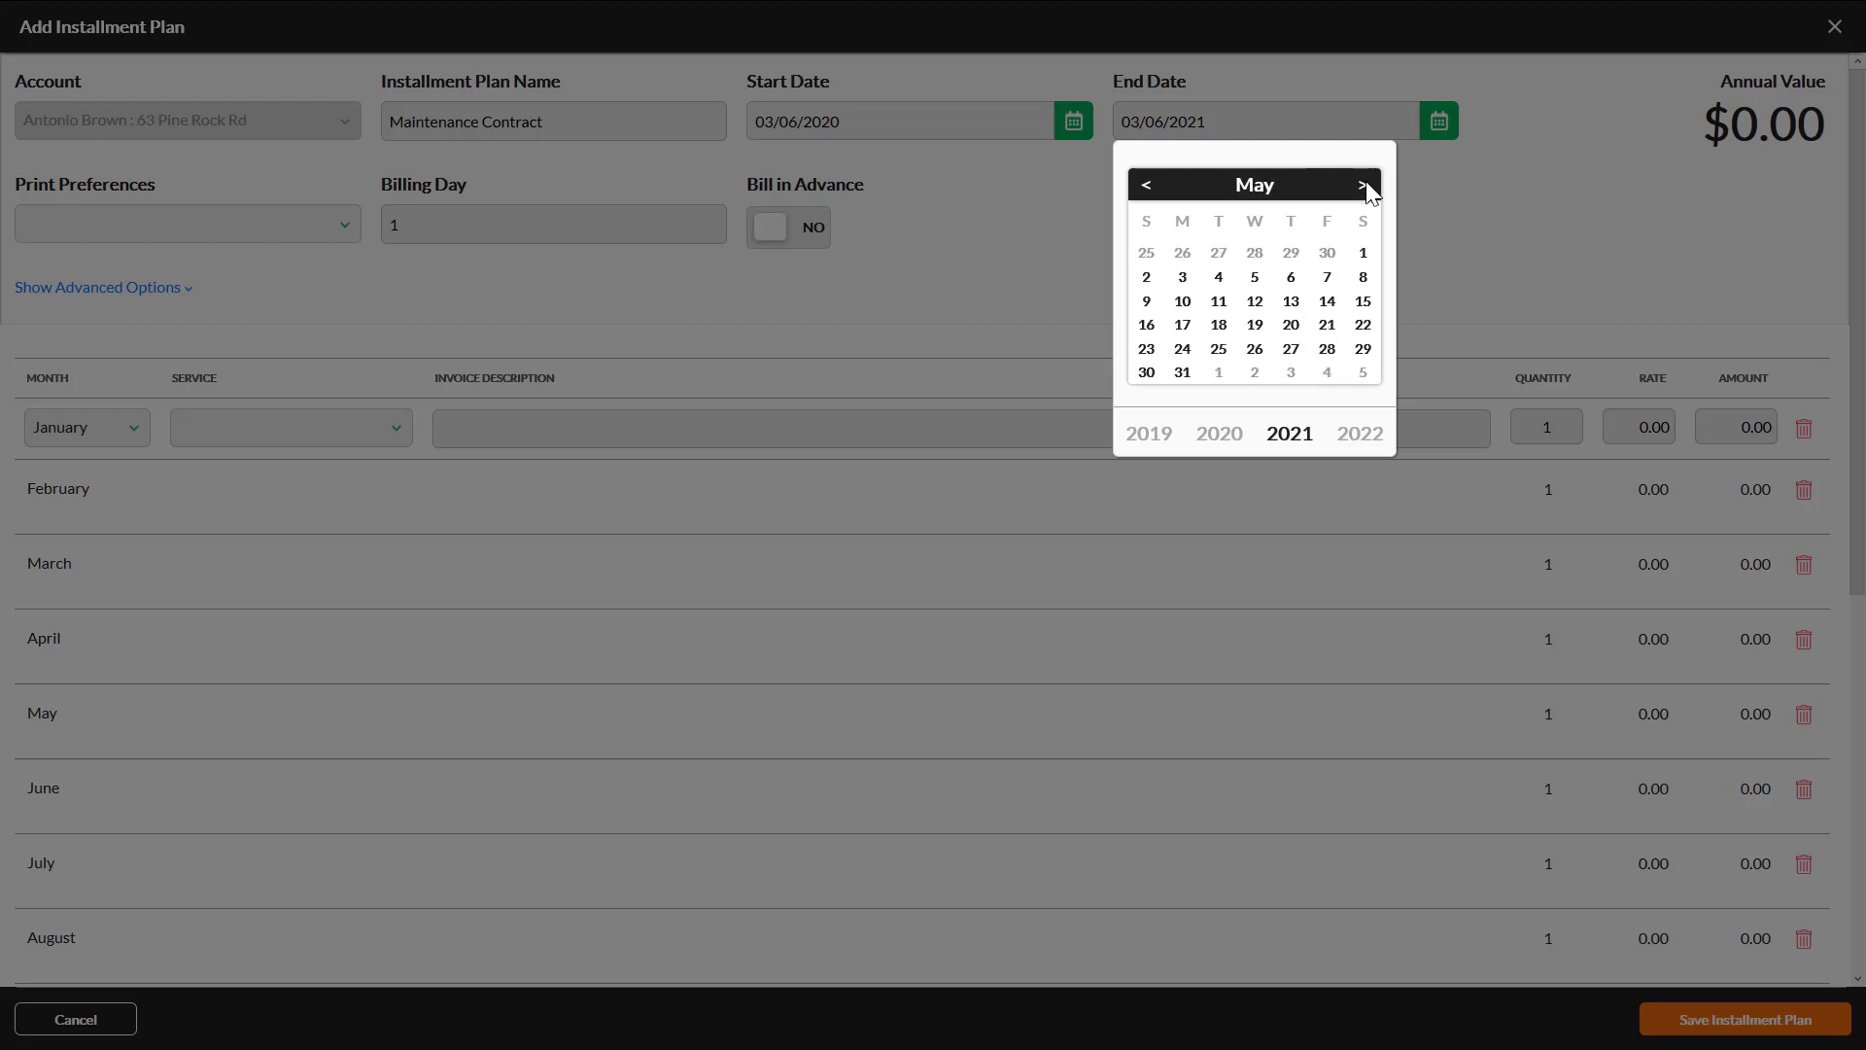
pyautogui.click(1147, 186)
pyautogui.click(1147, 187)
pyautogui.click(1147, 186)
pyautogui.click(1146, 186)
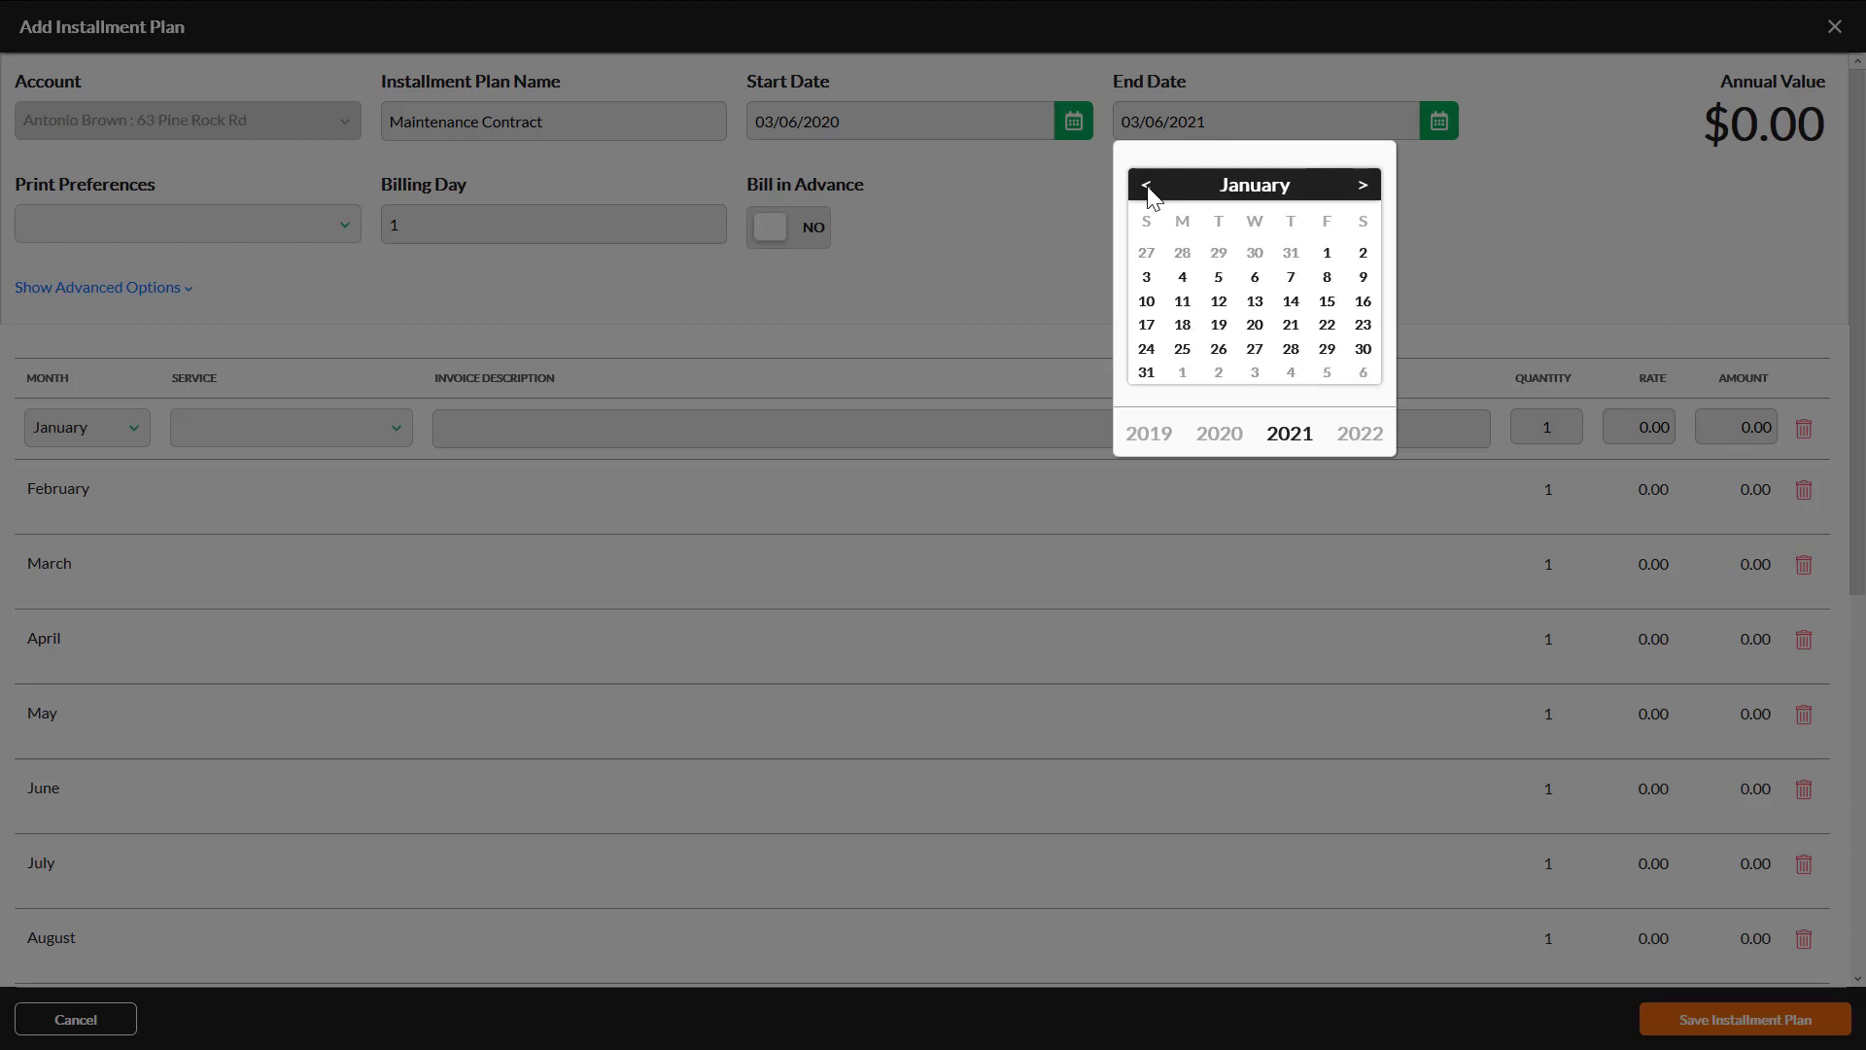
pyautogui.click(1147, 187)
pyautogui.click(1291, 350)
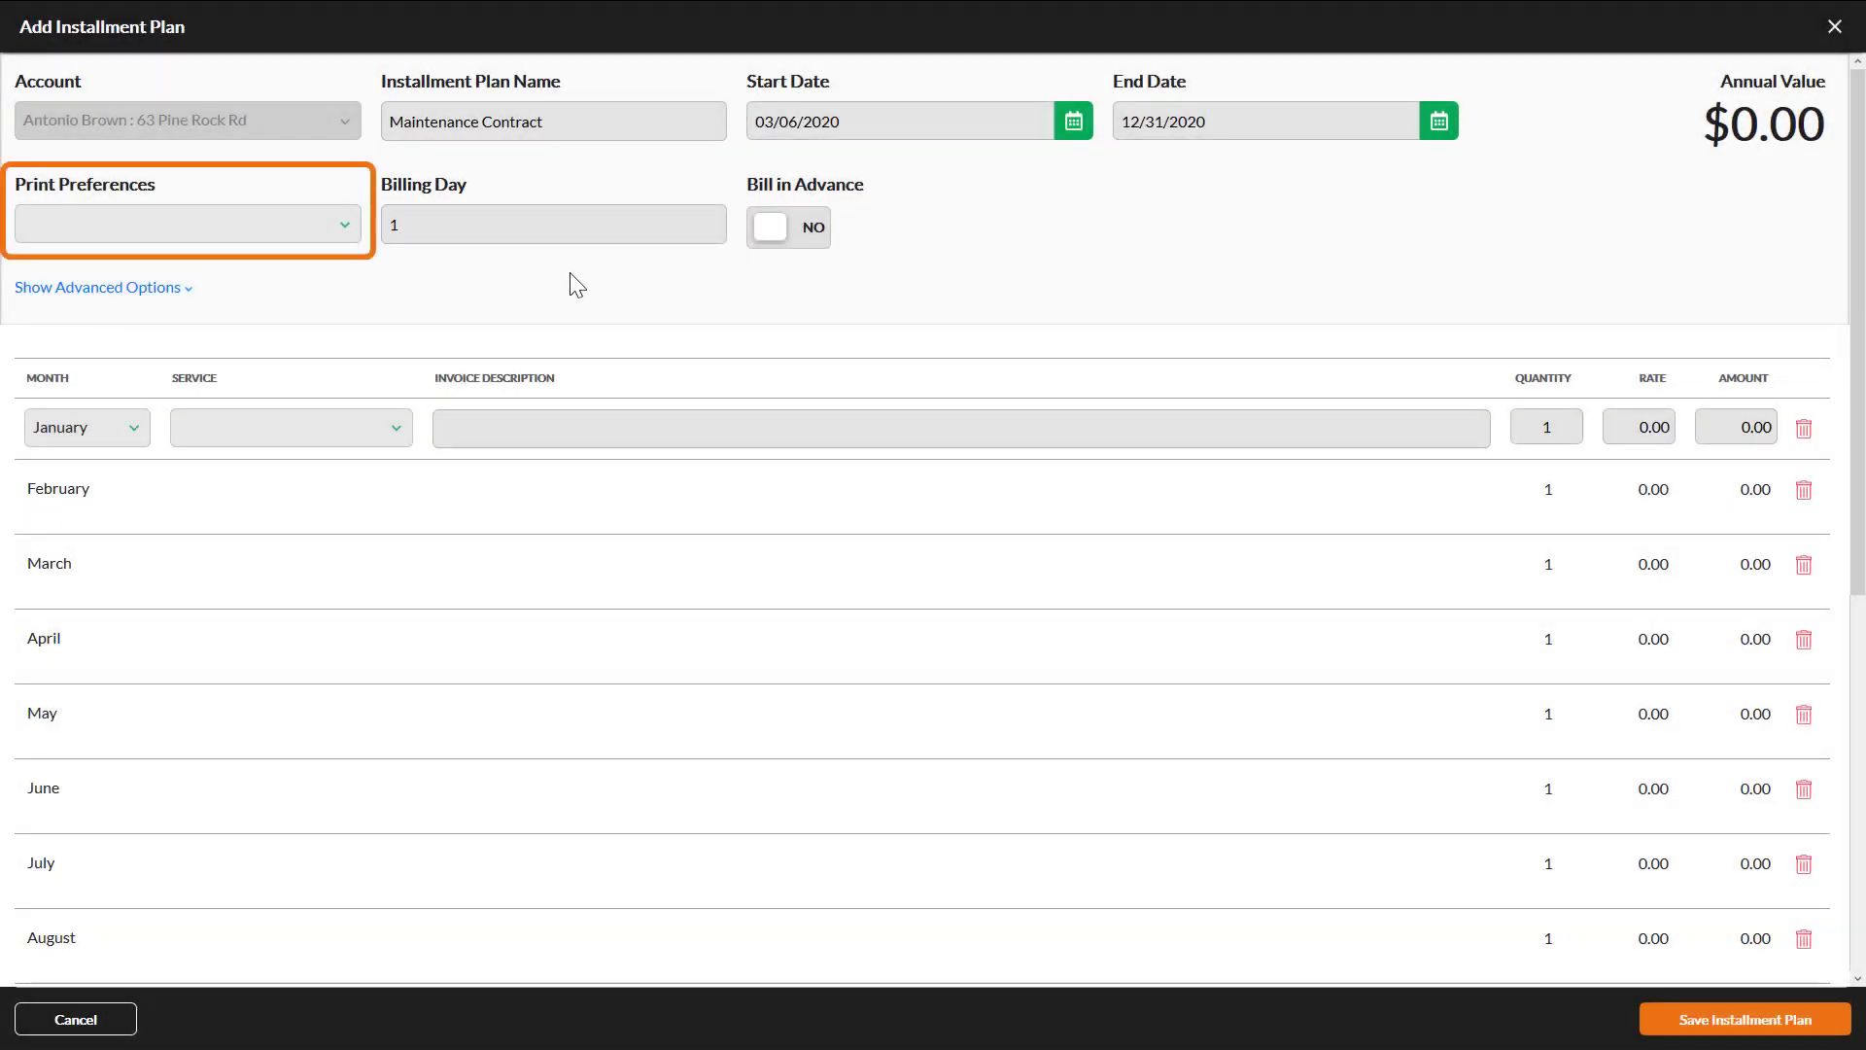
# Step: Set Print Preferences to 'No - Only Print Default Line Item Description'
pyautogui.click(347, 229)
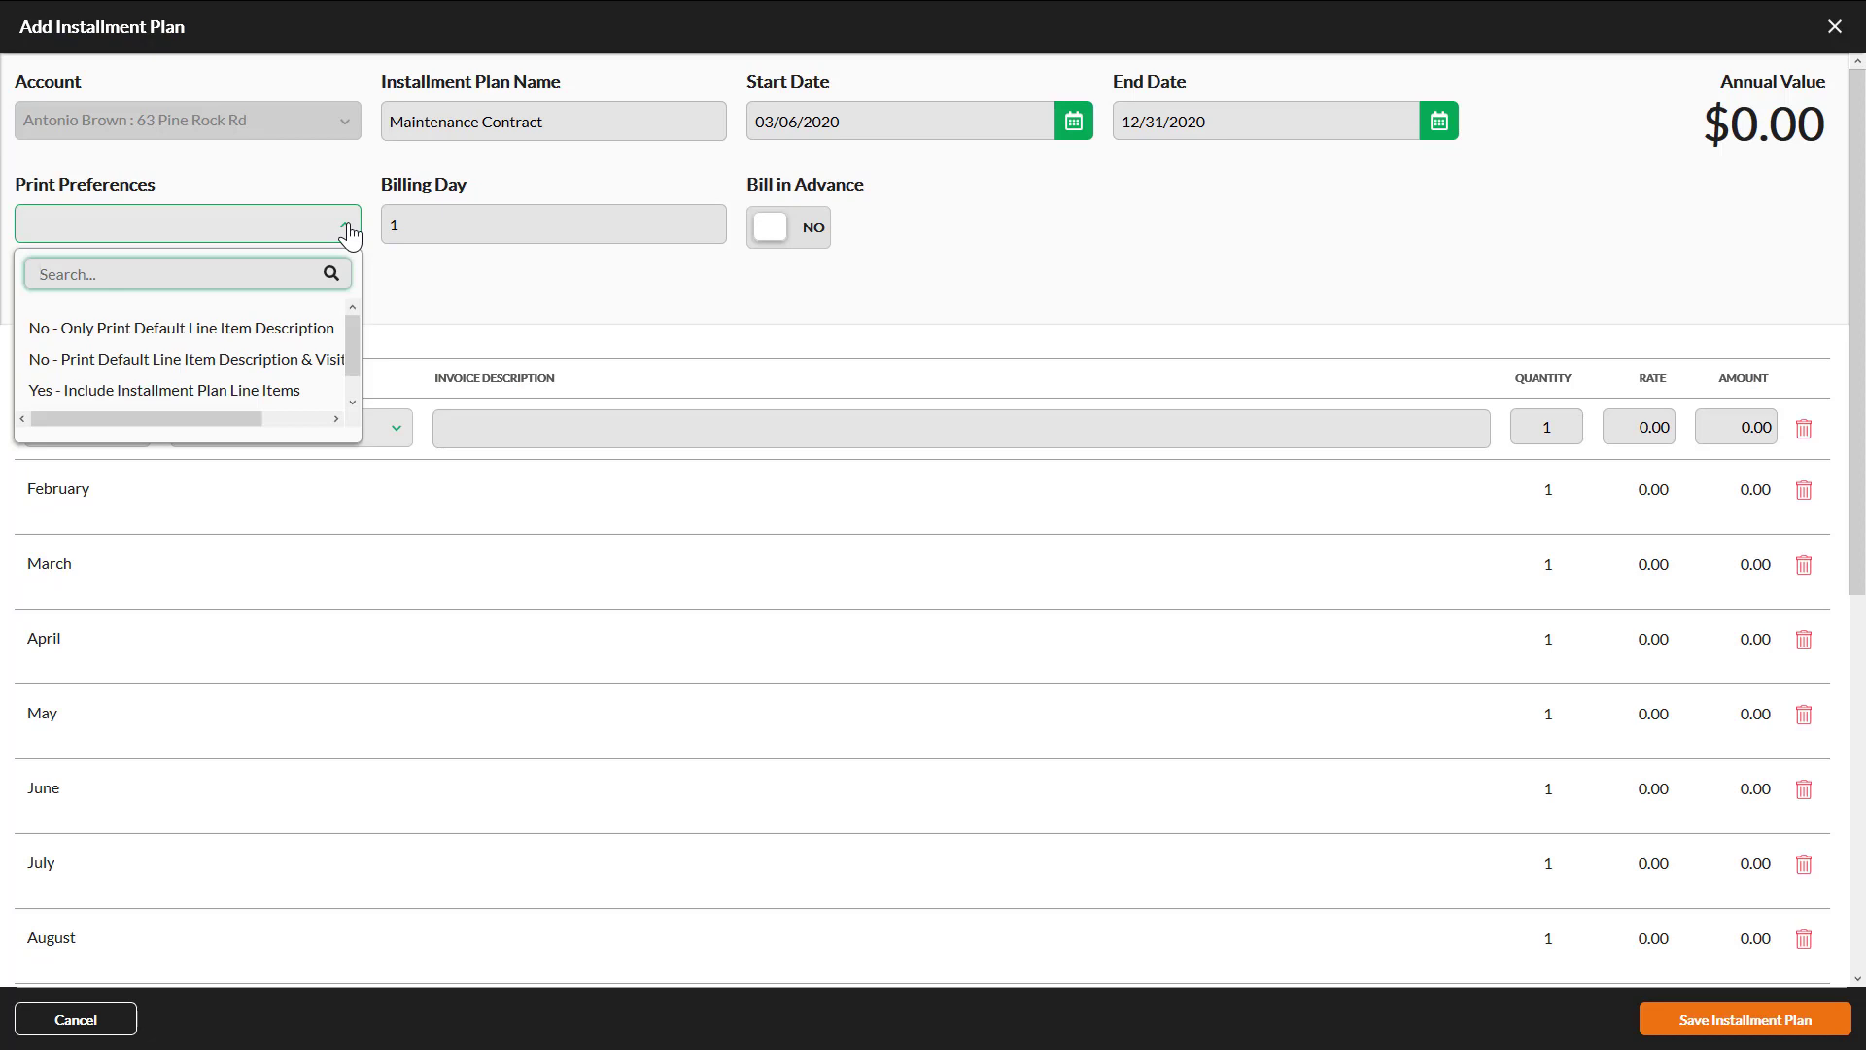
pyautogui.click(336, 328)
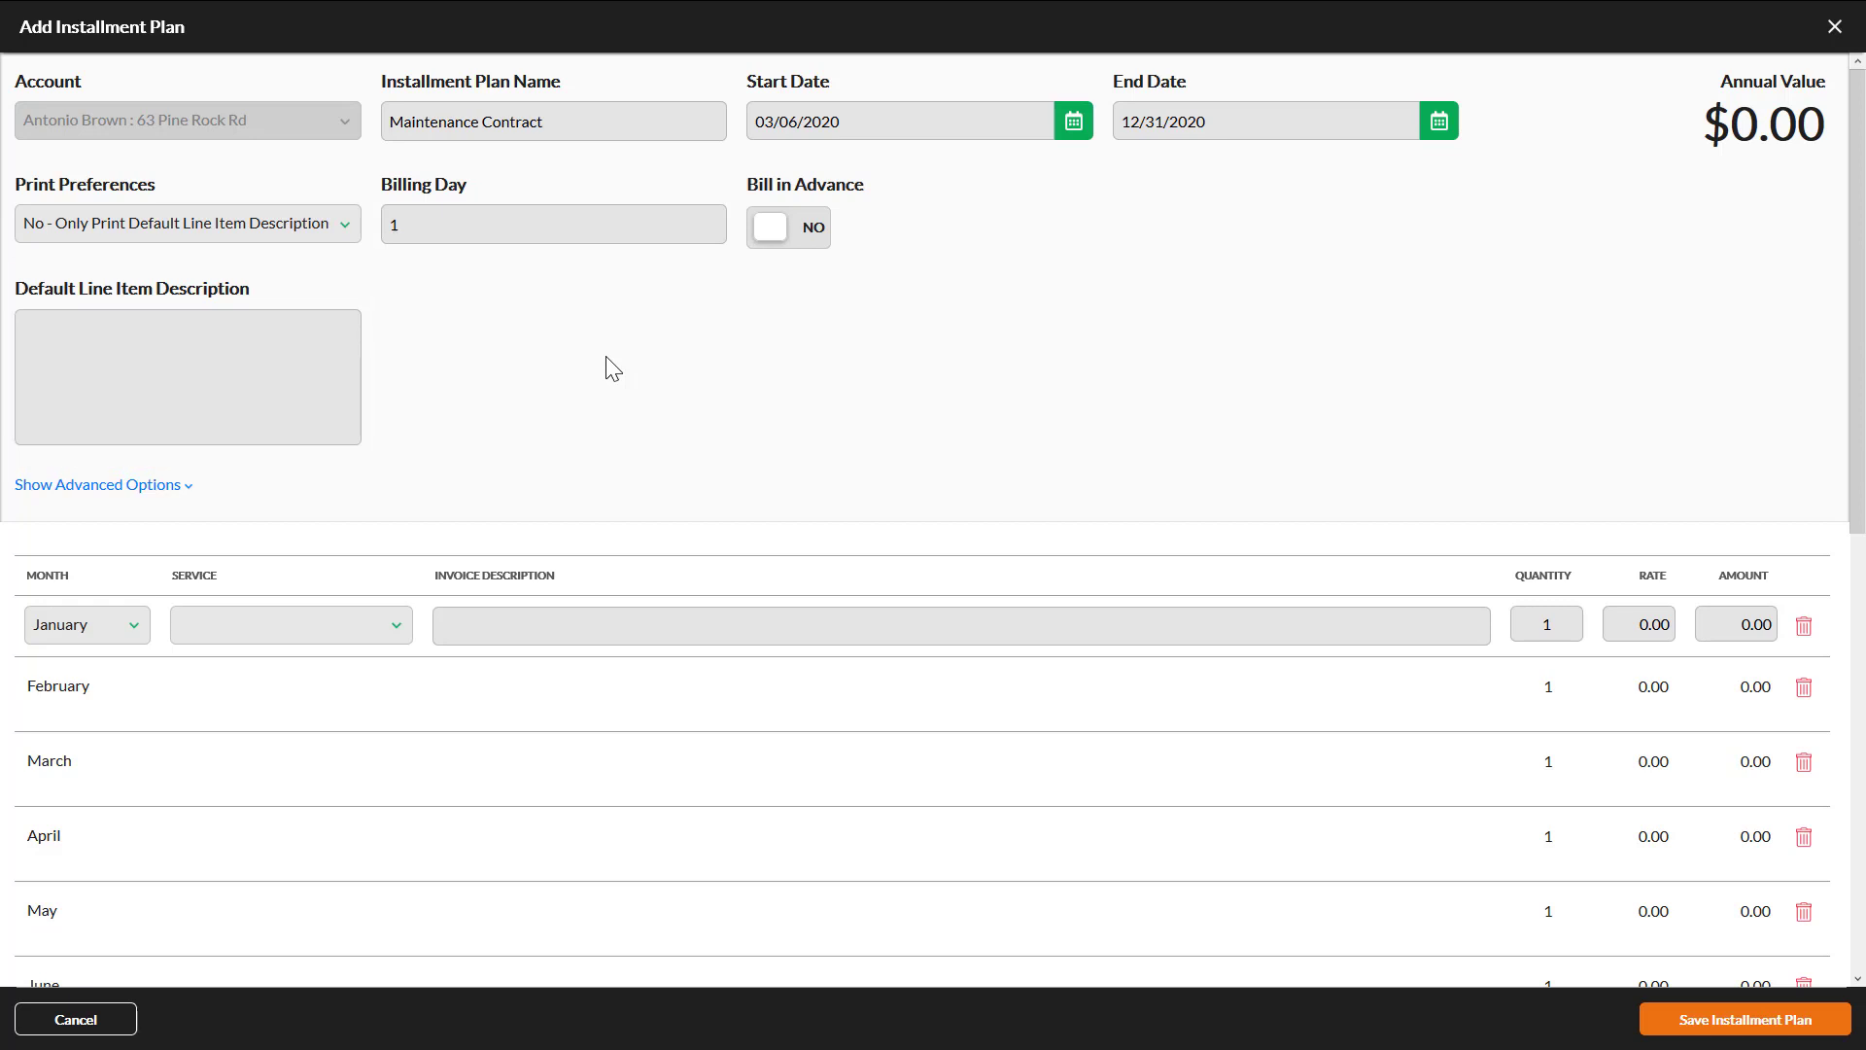
# Step: Try several print preference options, settling on 'Yes - Include Visit Line Items'
pyautogui.click(347, 232)
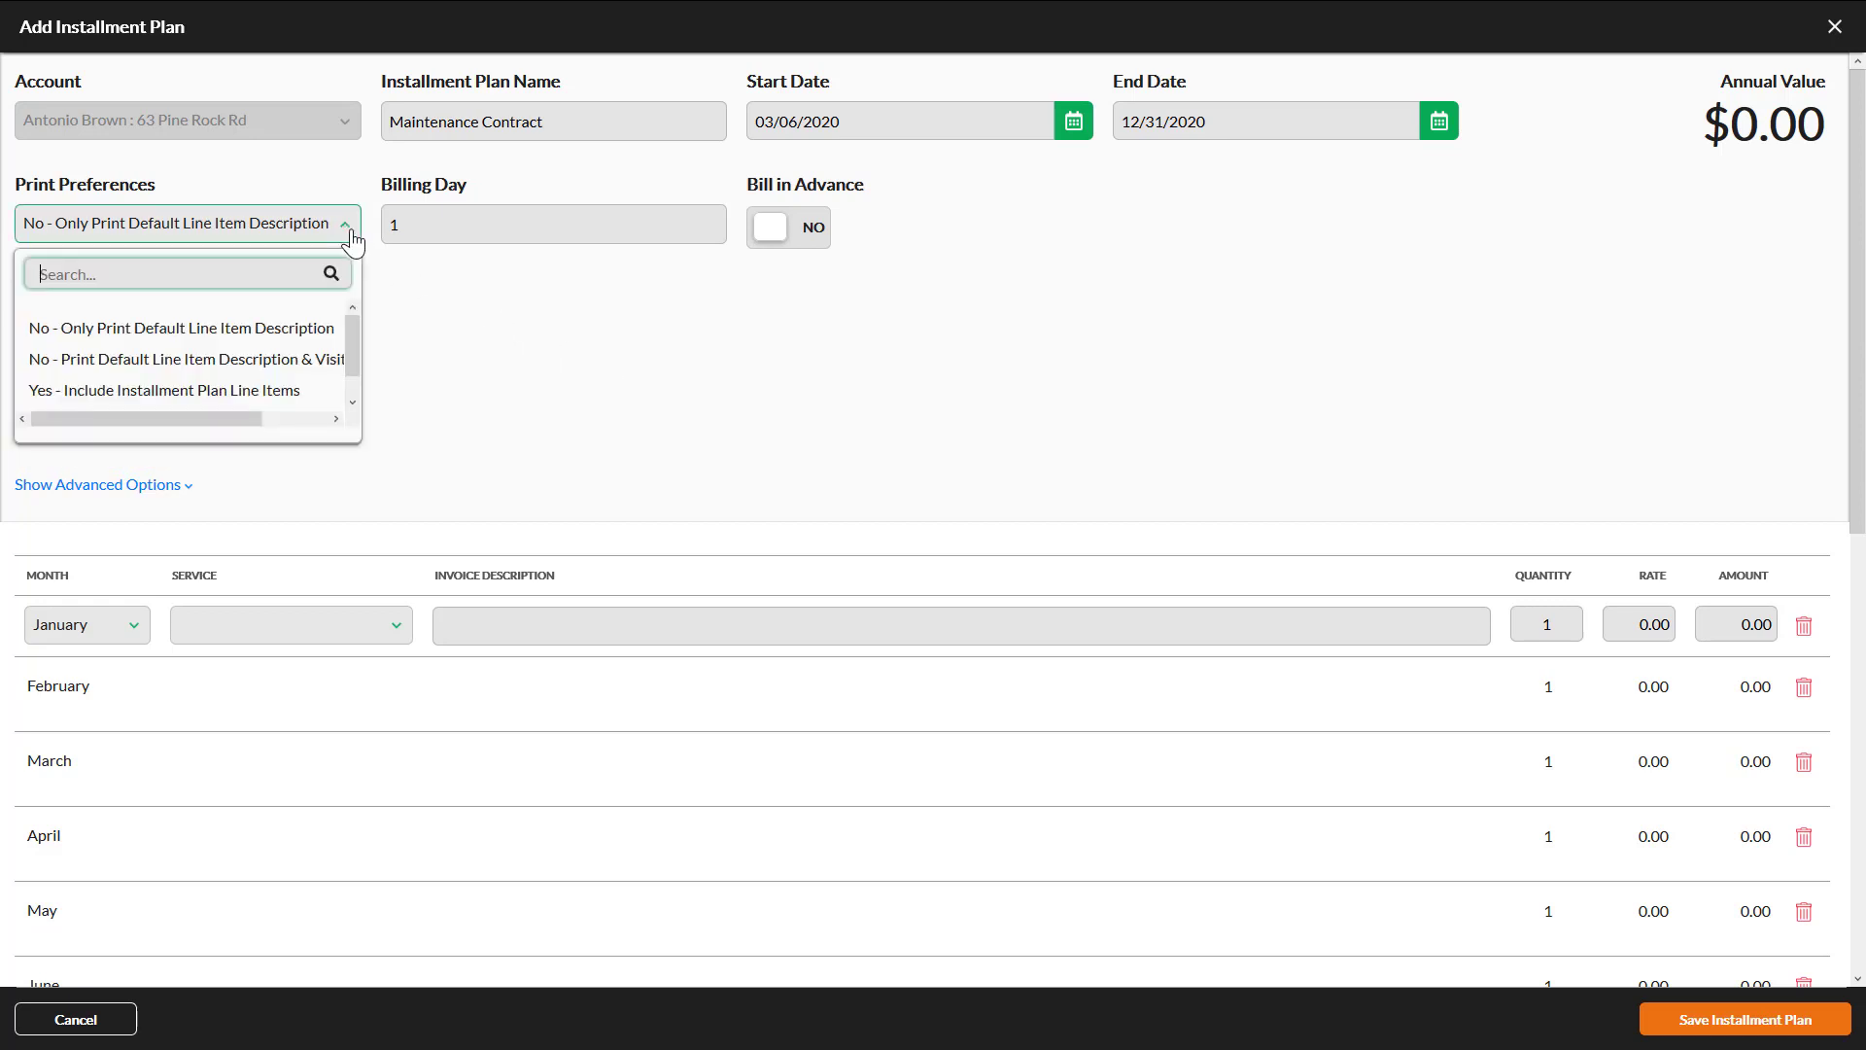
pyautogui.click(335, 362)
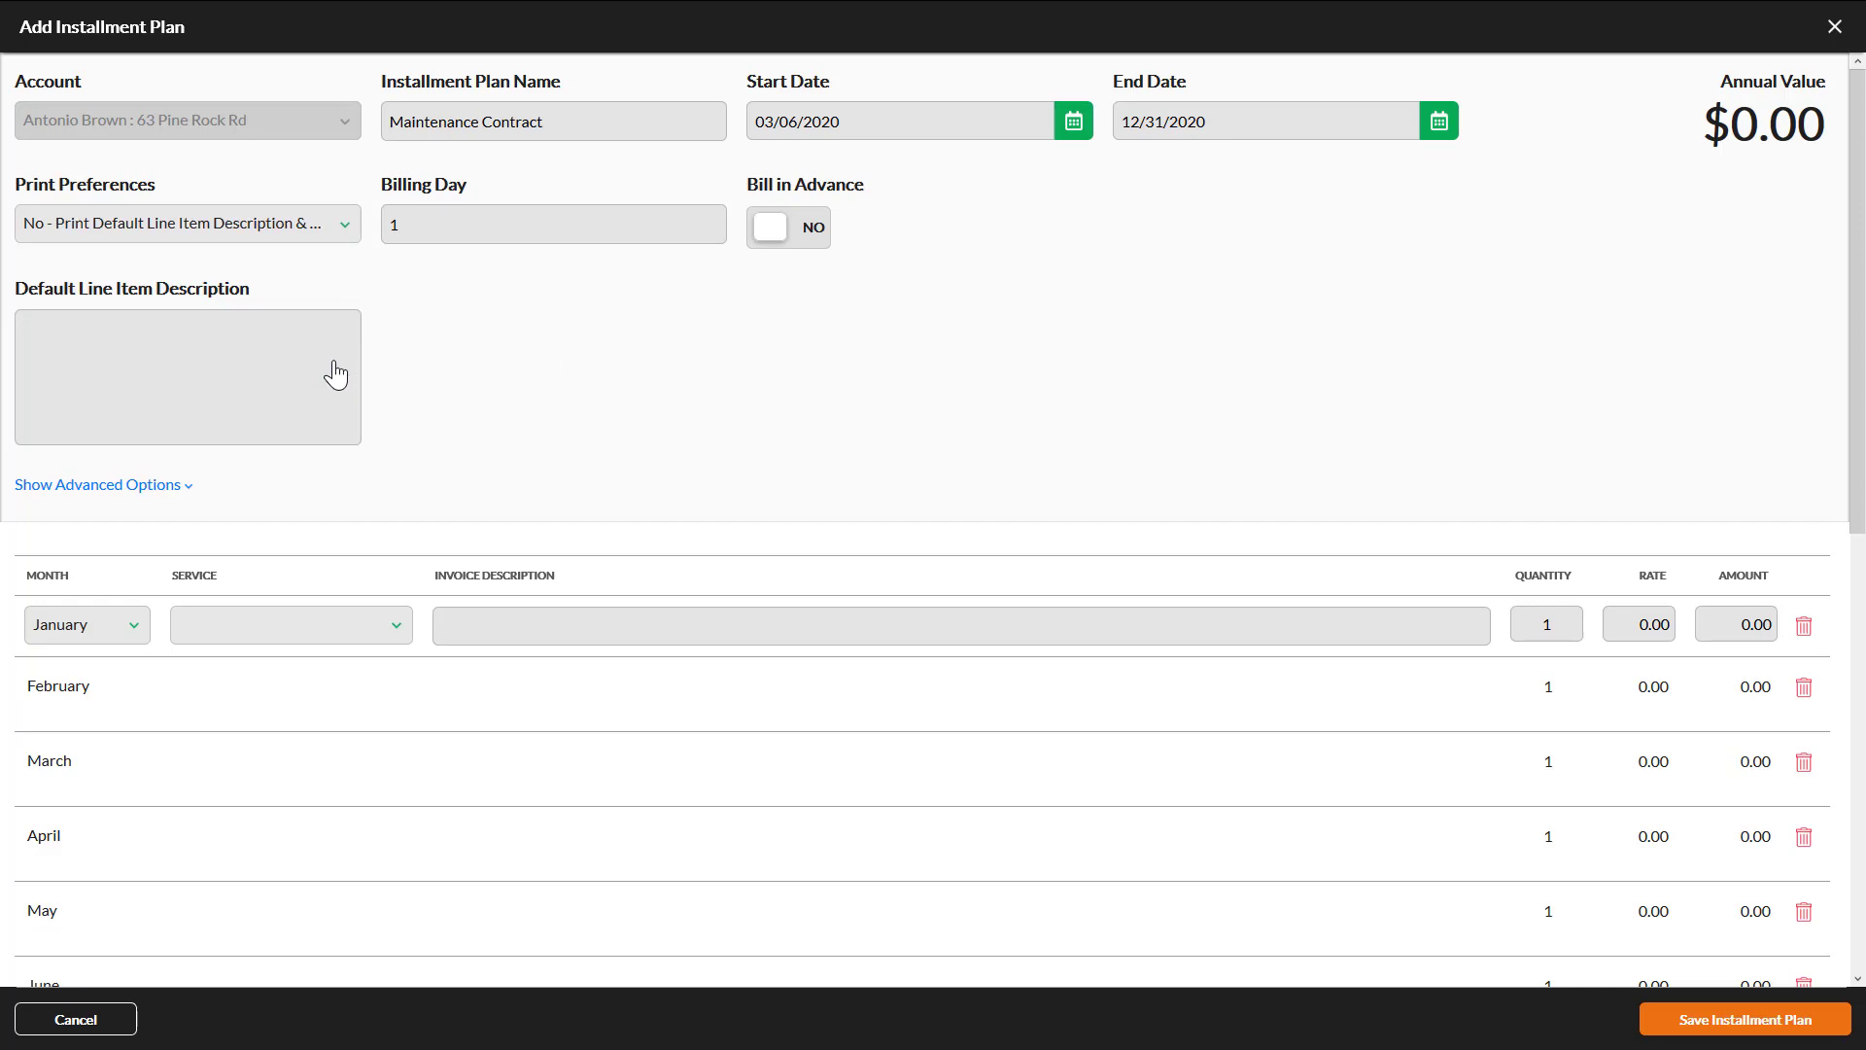
pyautogui.click(306, 234)
pyautogui.click(269, 366)
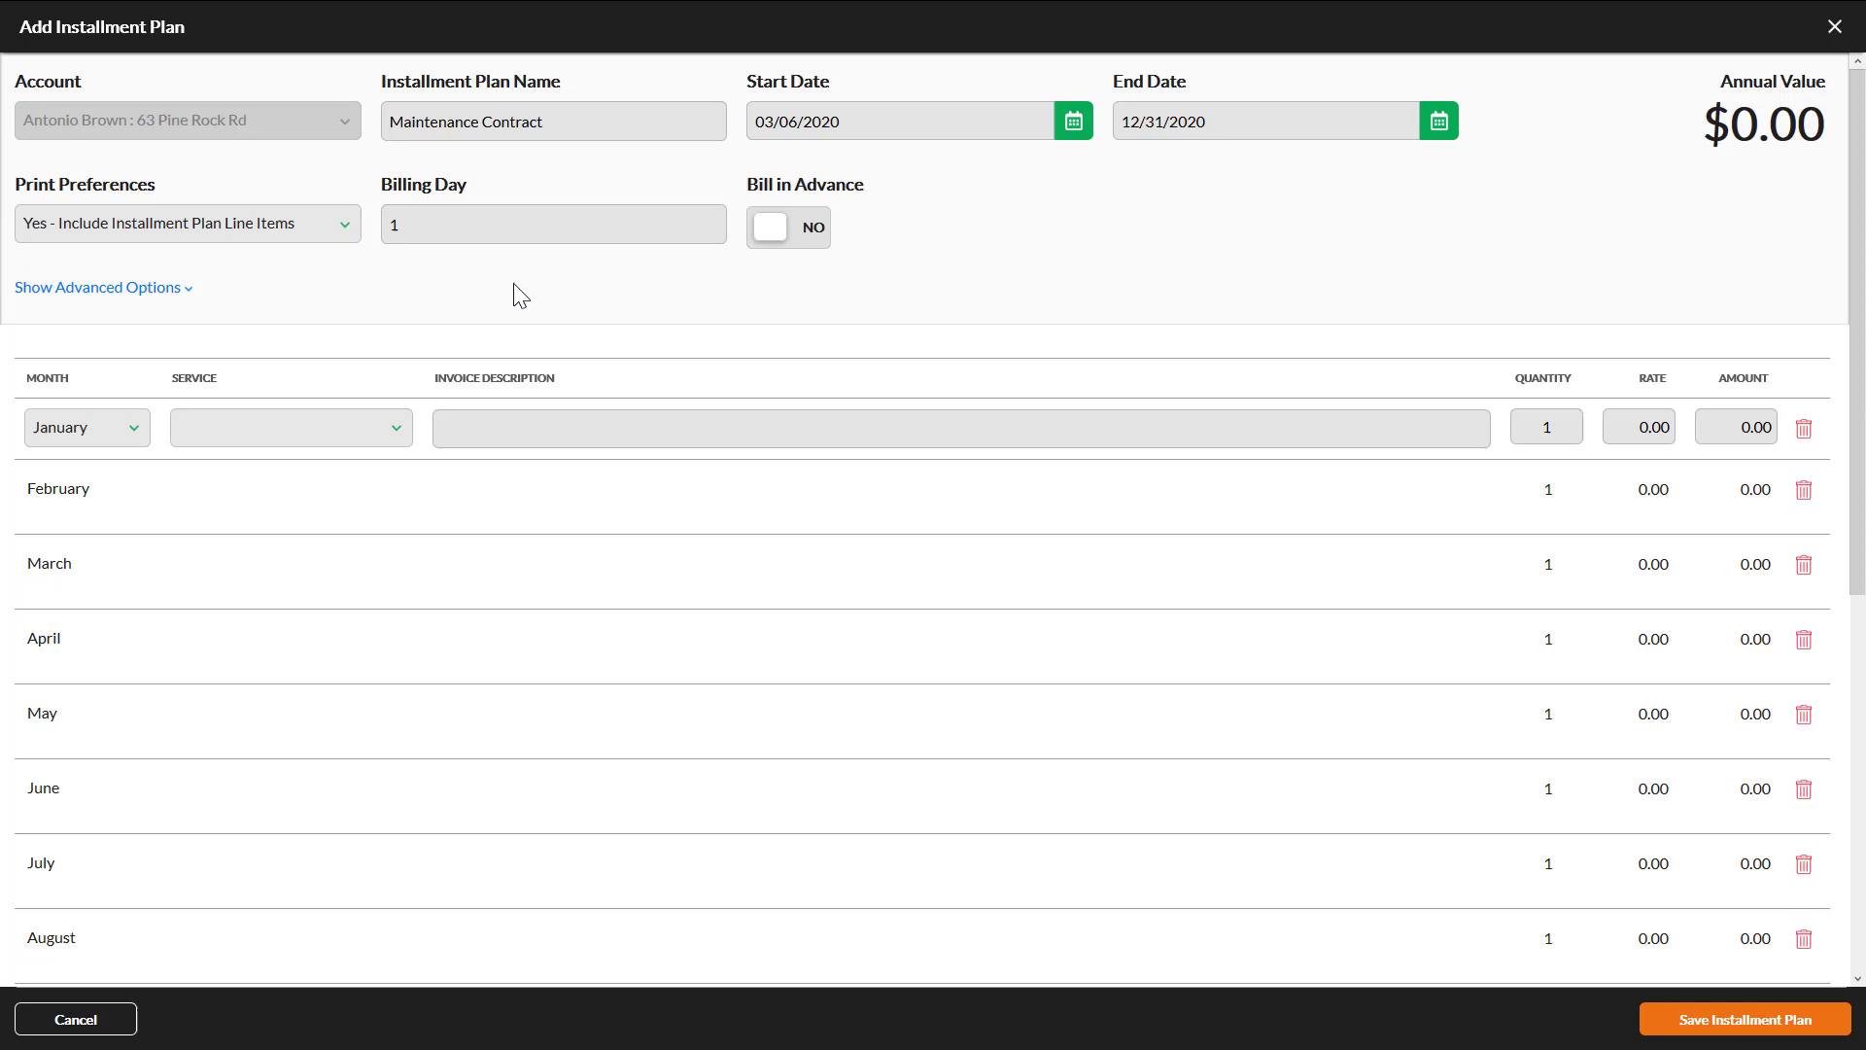
pyautogui.click(346, 234)
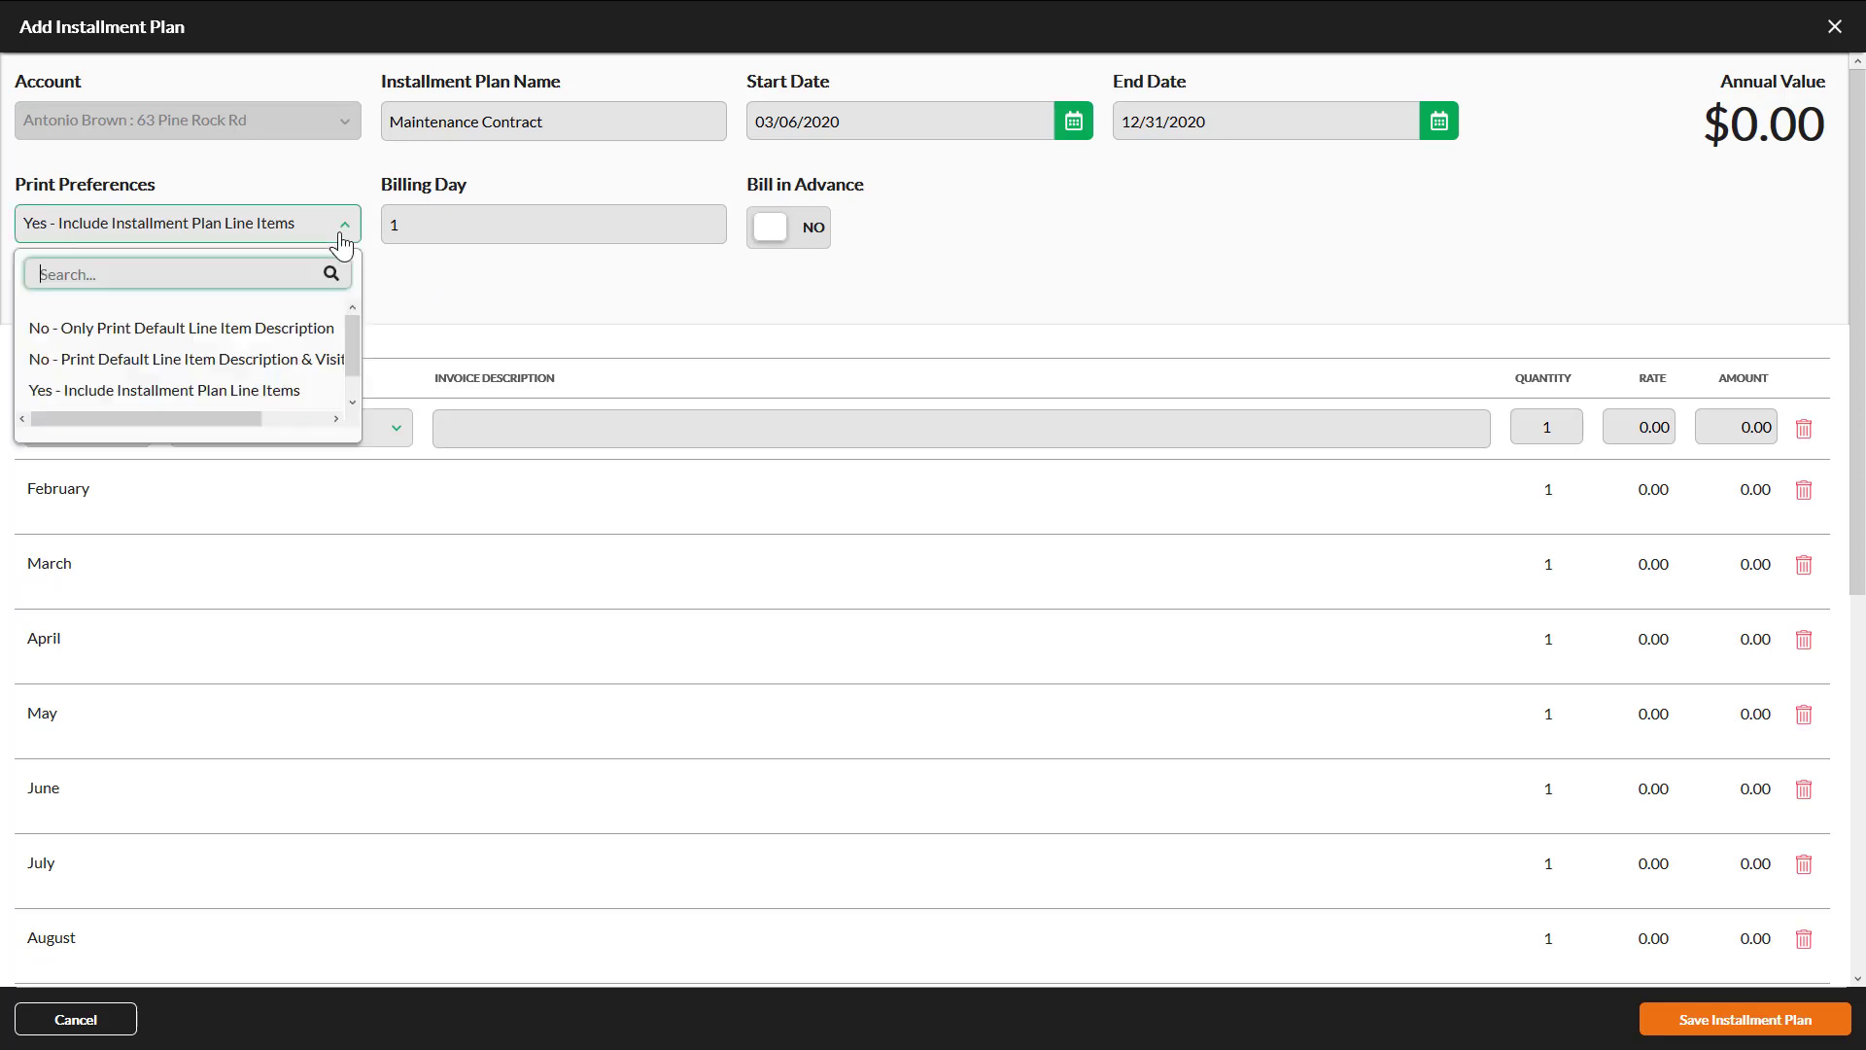
pyautogui.scroll(-1, 311, 368)
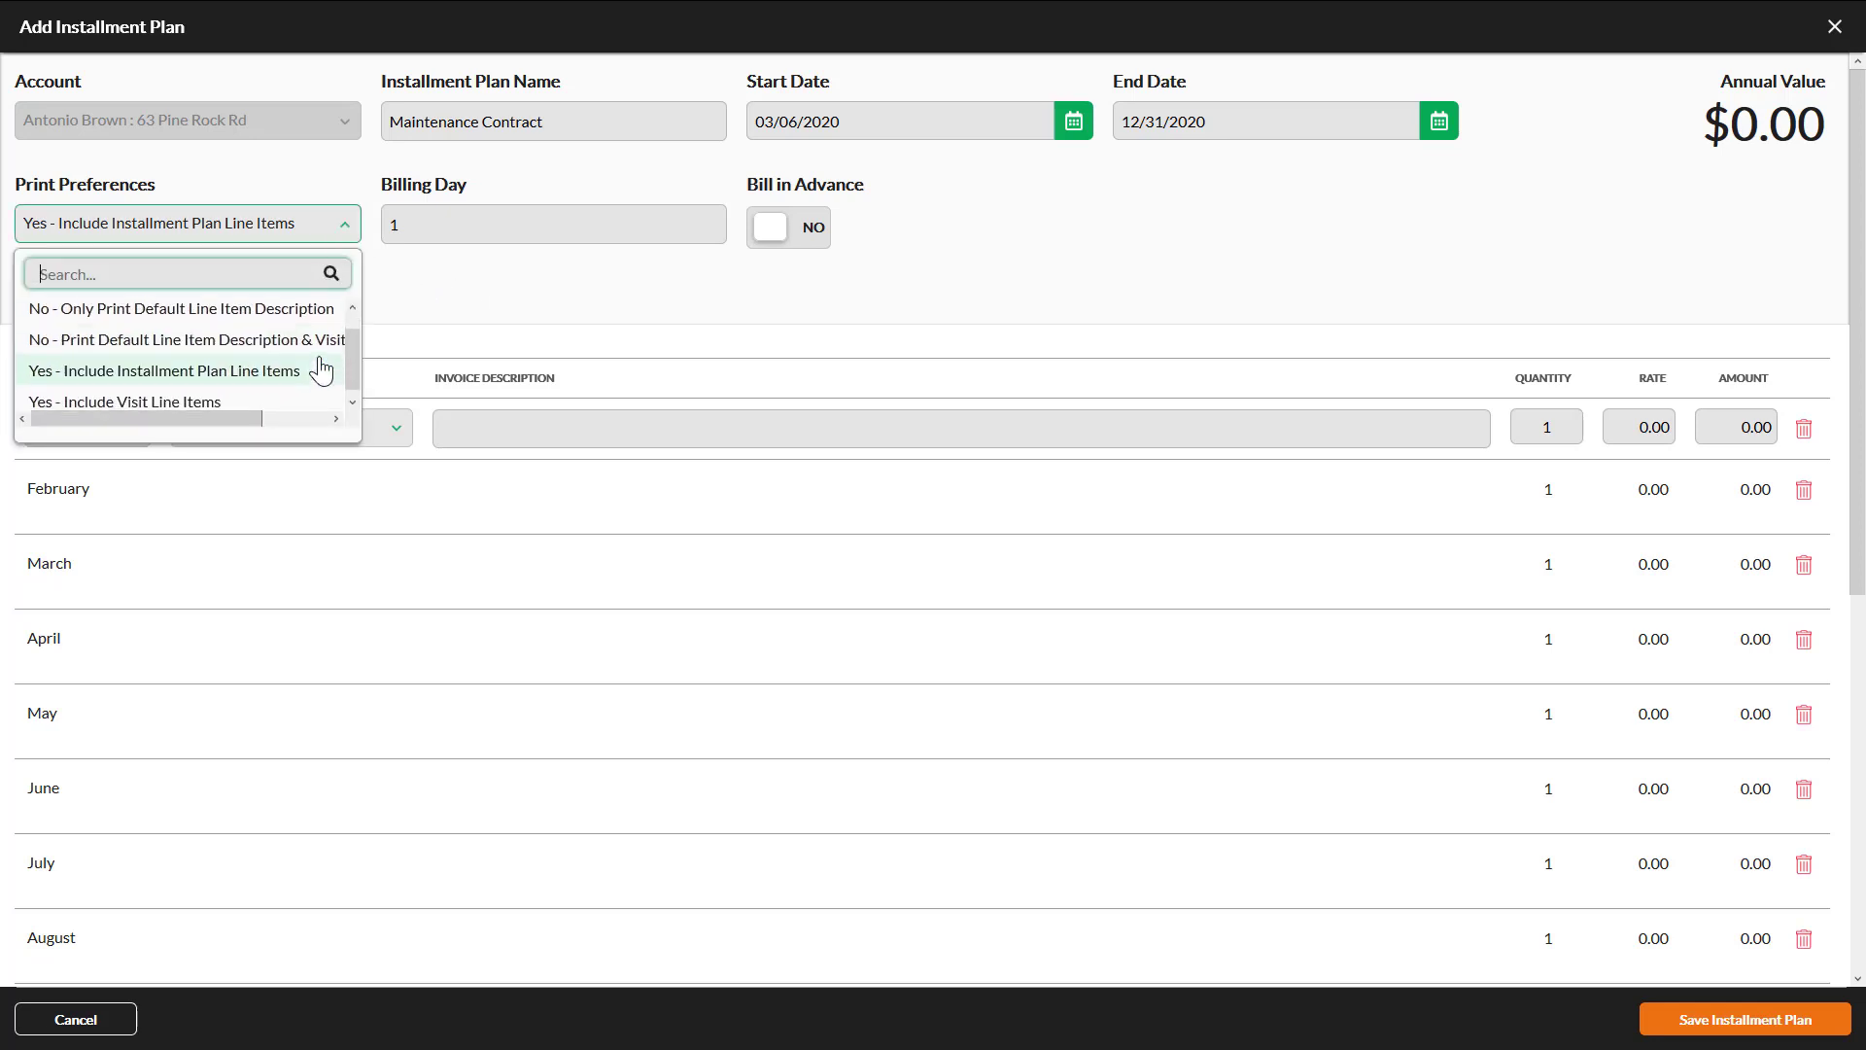
pyautogui.click(291, 398)
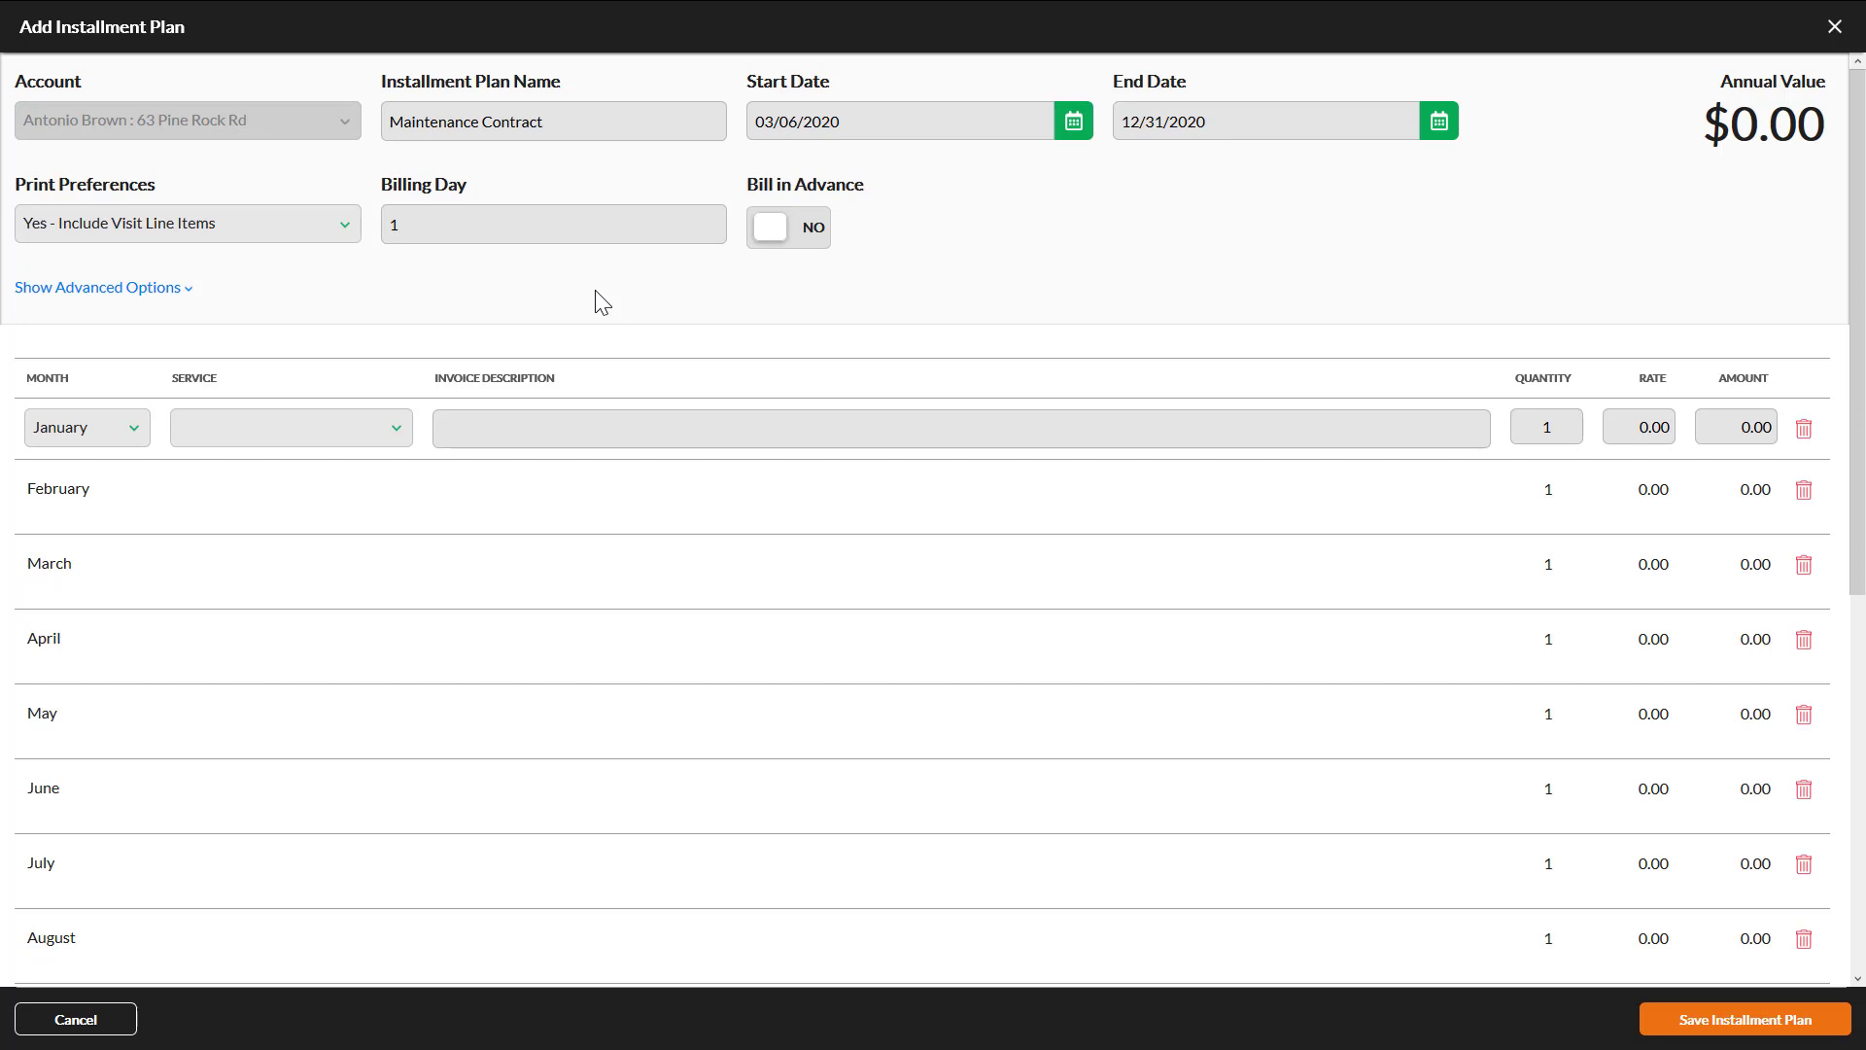
# Step: Set Billing Day to 31, leave Bill in Advance off, and show the advanced options
pyautogui.moveTo(500, 233); pyautogui.dragTo(381, 228)
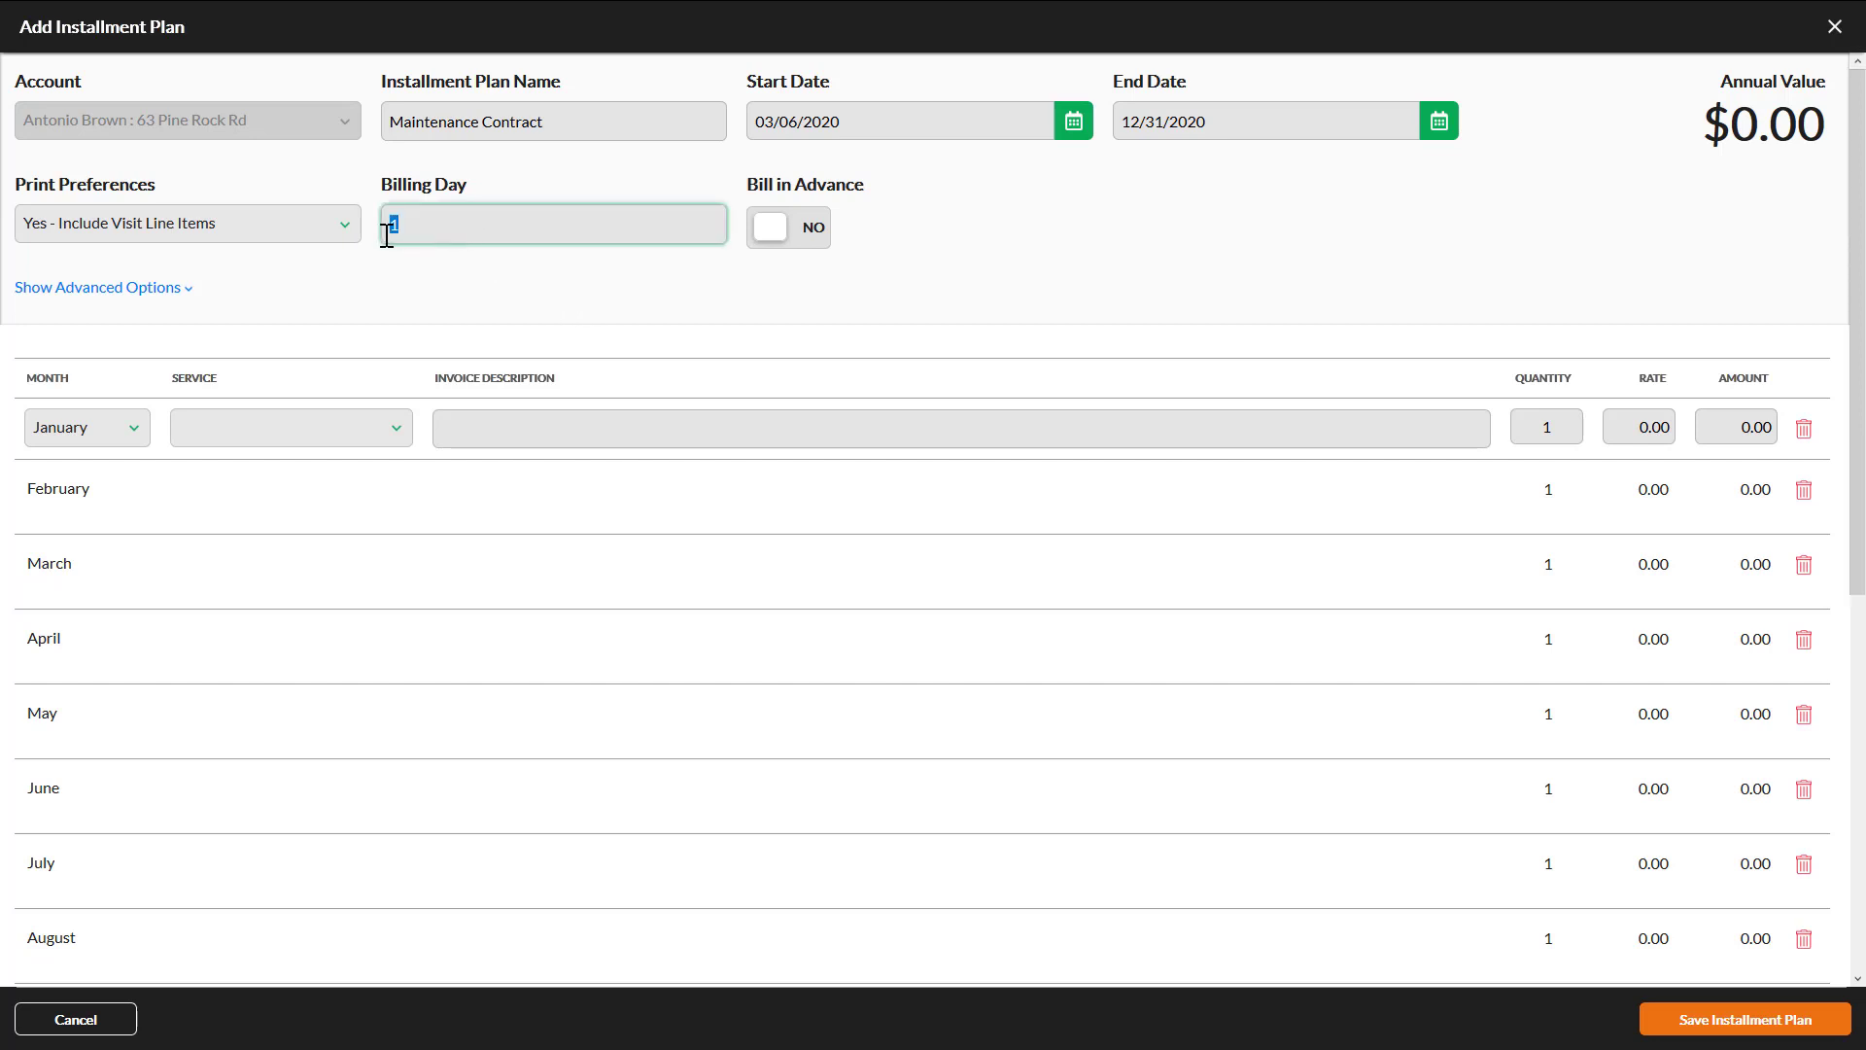
pyautogui.write('31')
pyautogui.click(776, 248)
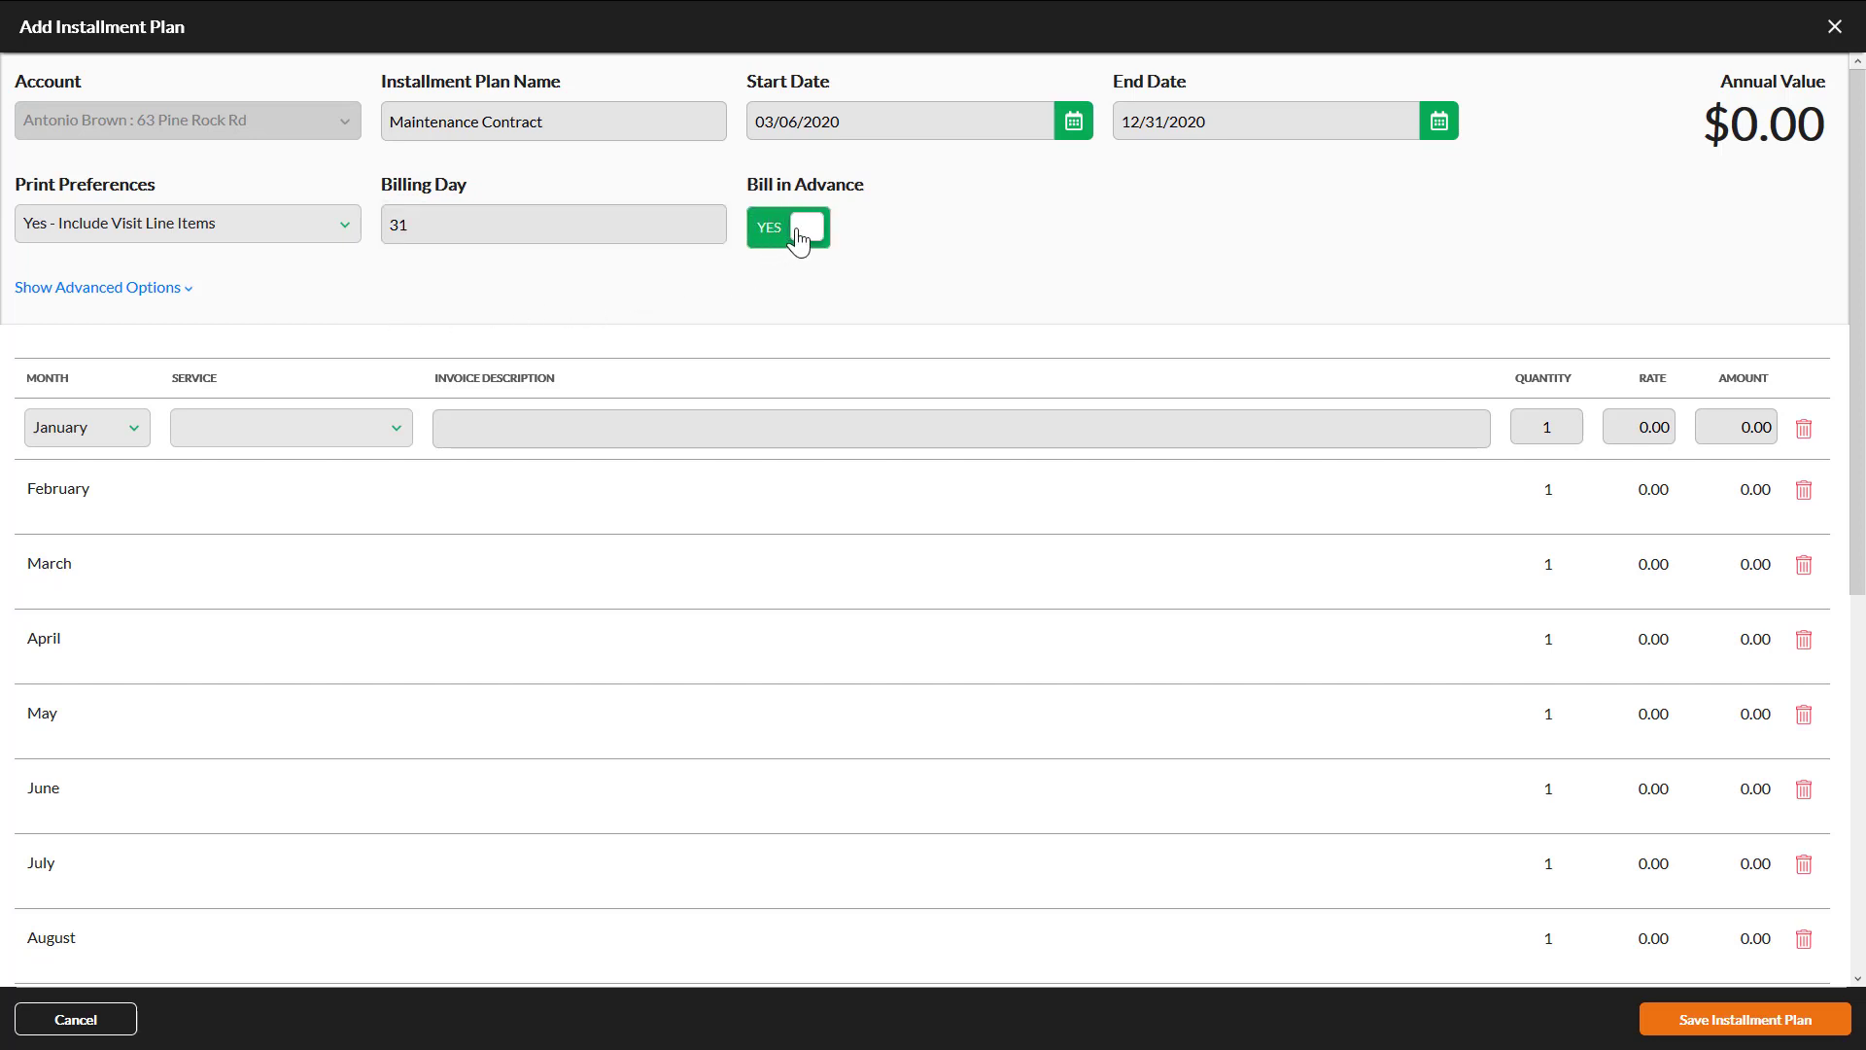
pyautogui.click(798, 240)
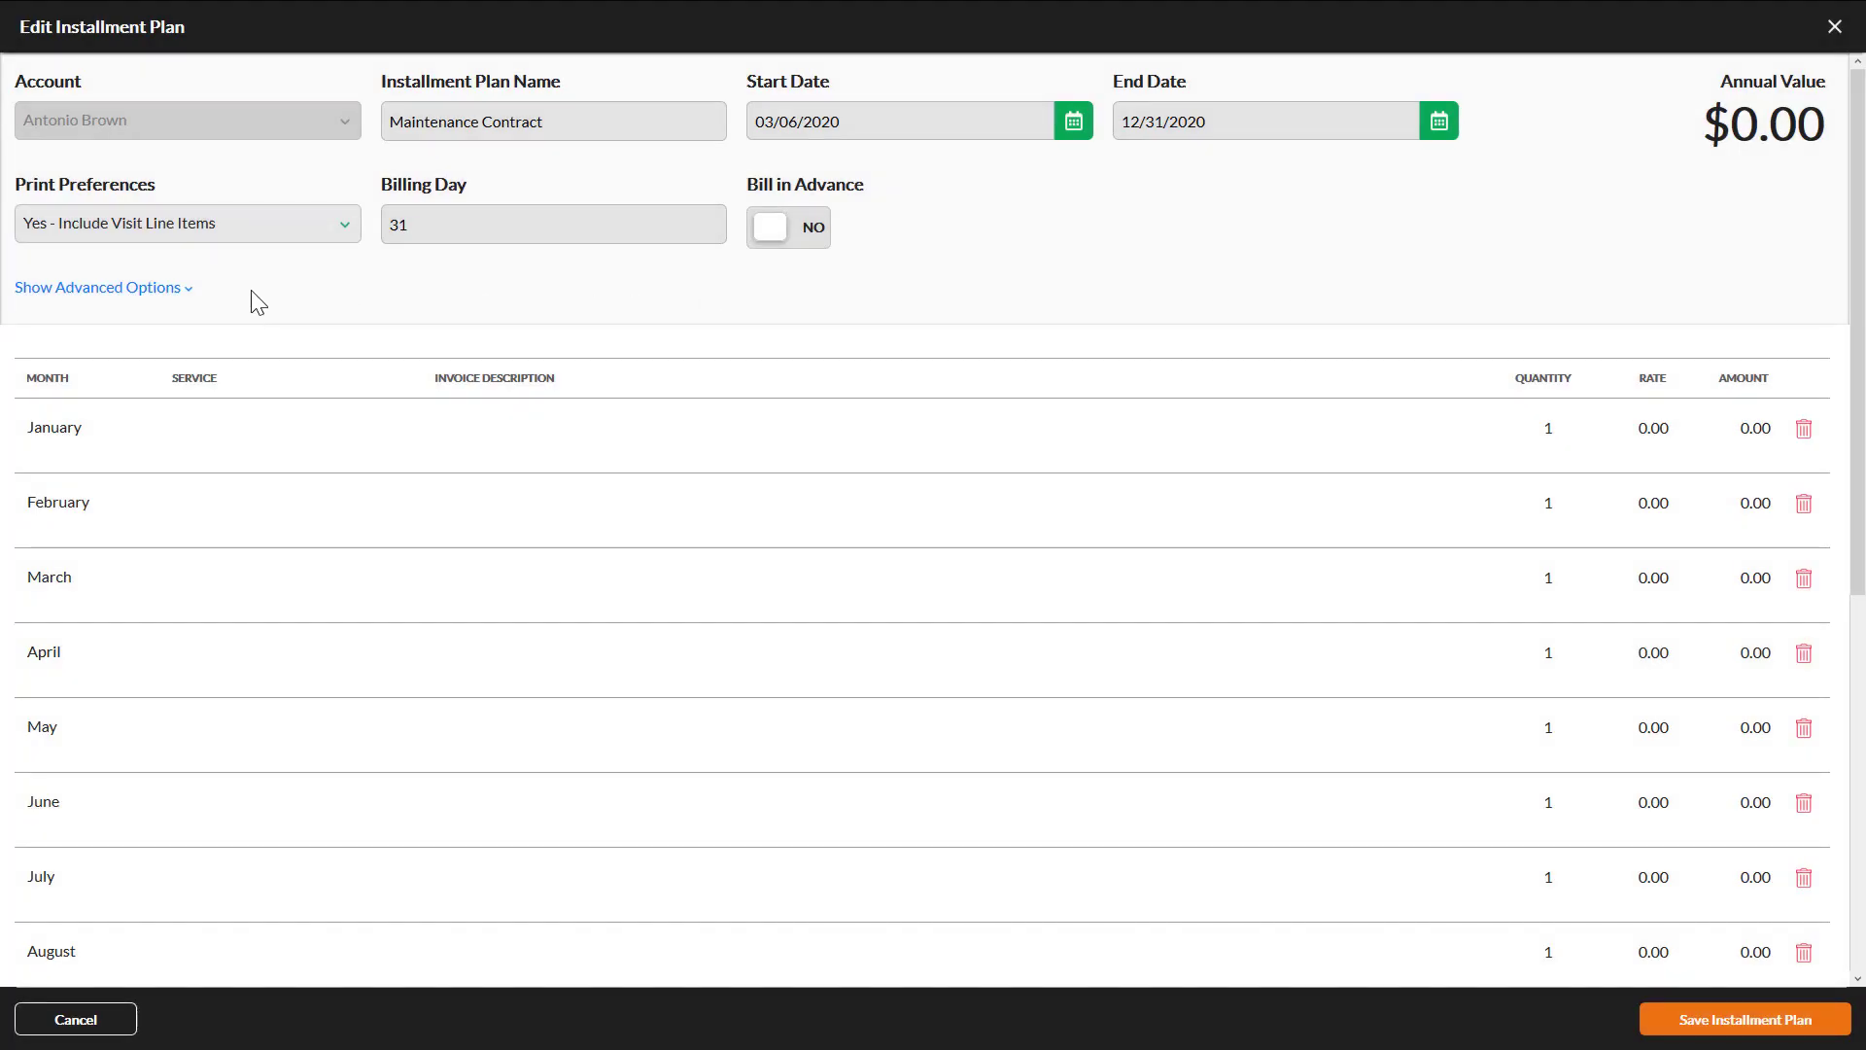
pyautogui.click(179, 291)
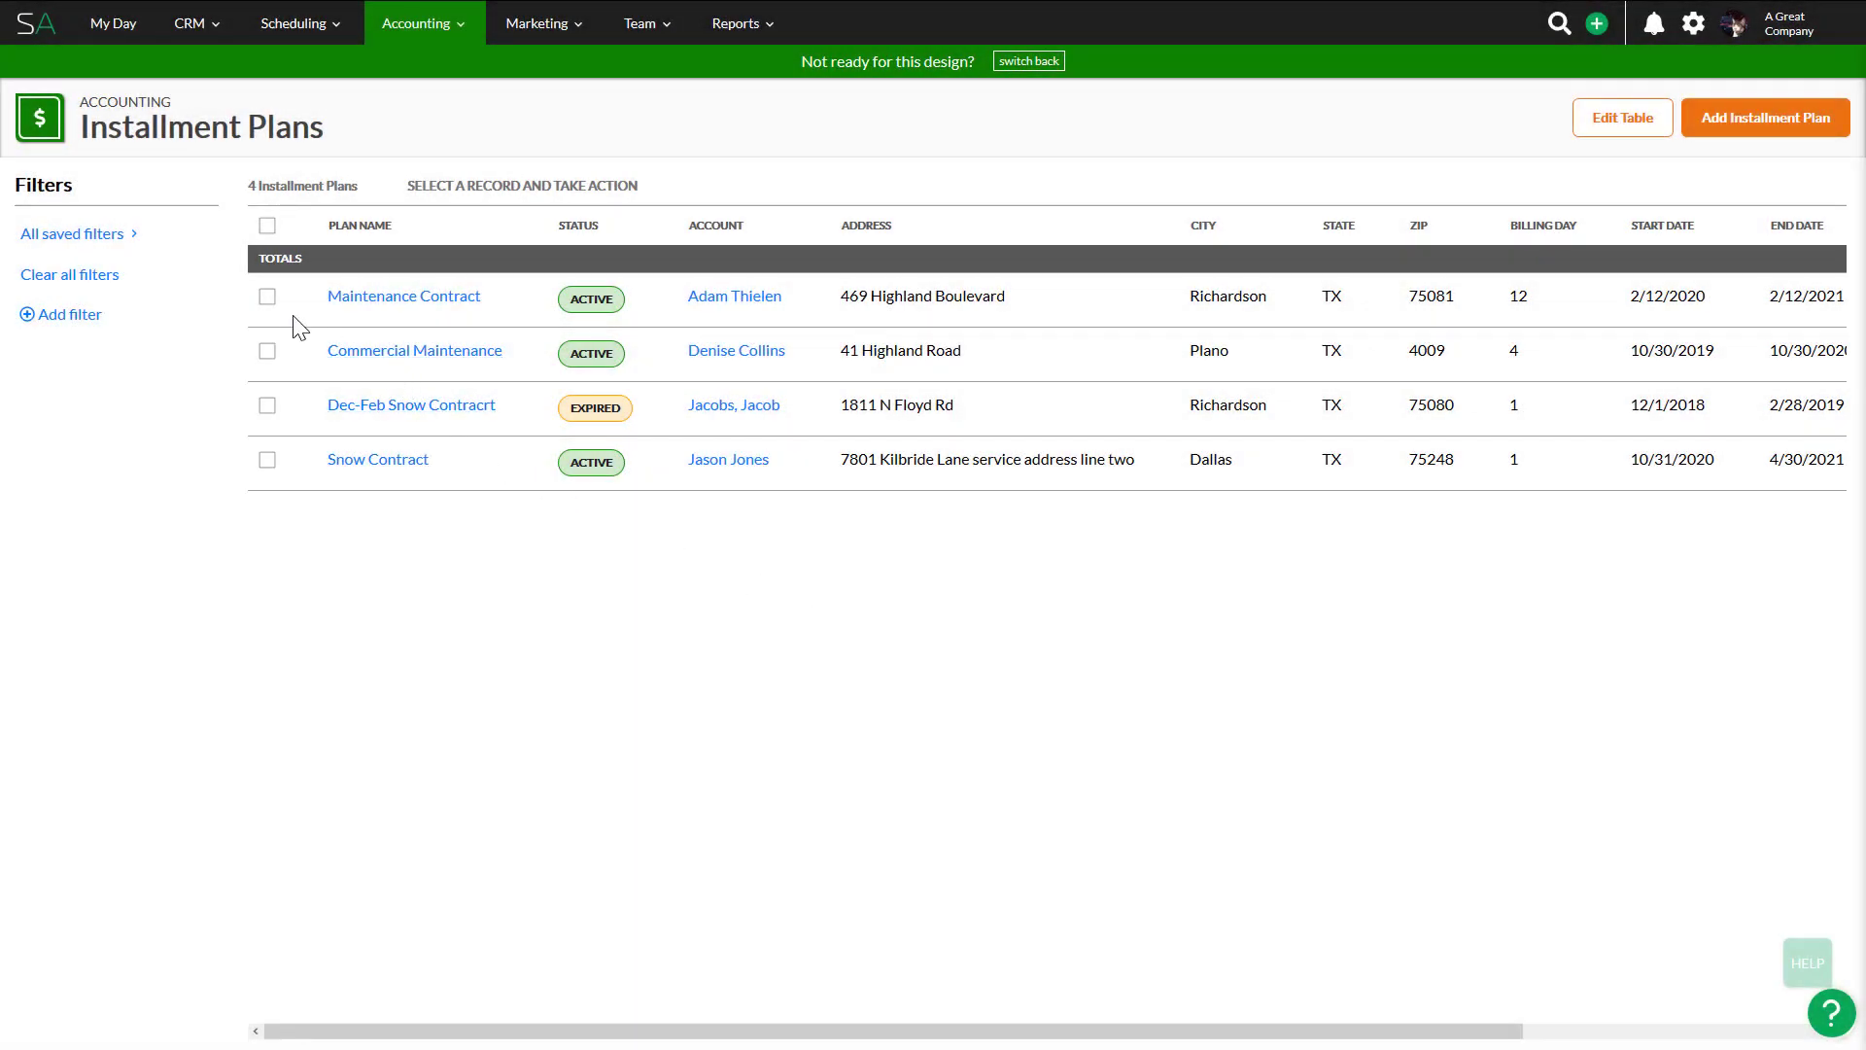
# Step: Review an existing Maintenance Contract plan as an example, then return to the new plan form
pyautogui.click(267, 297)
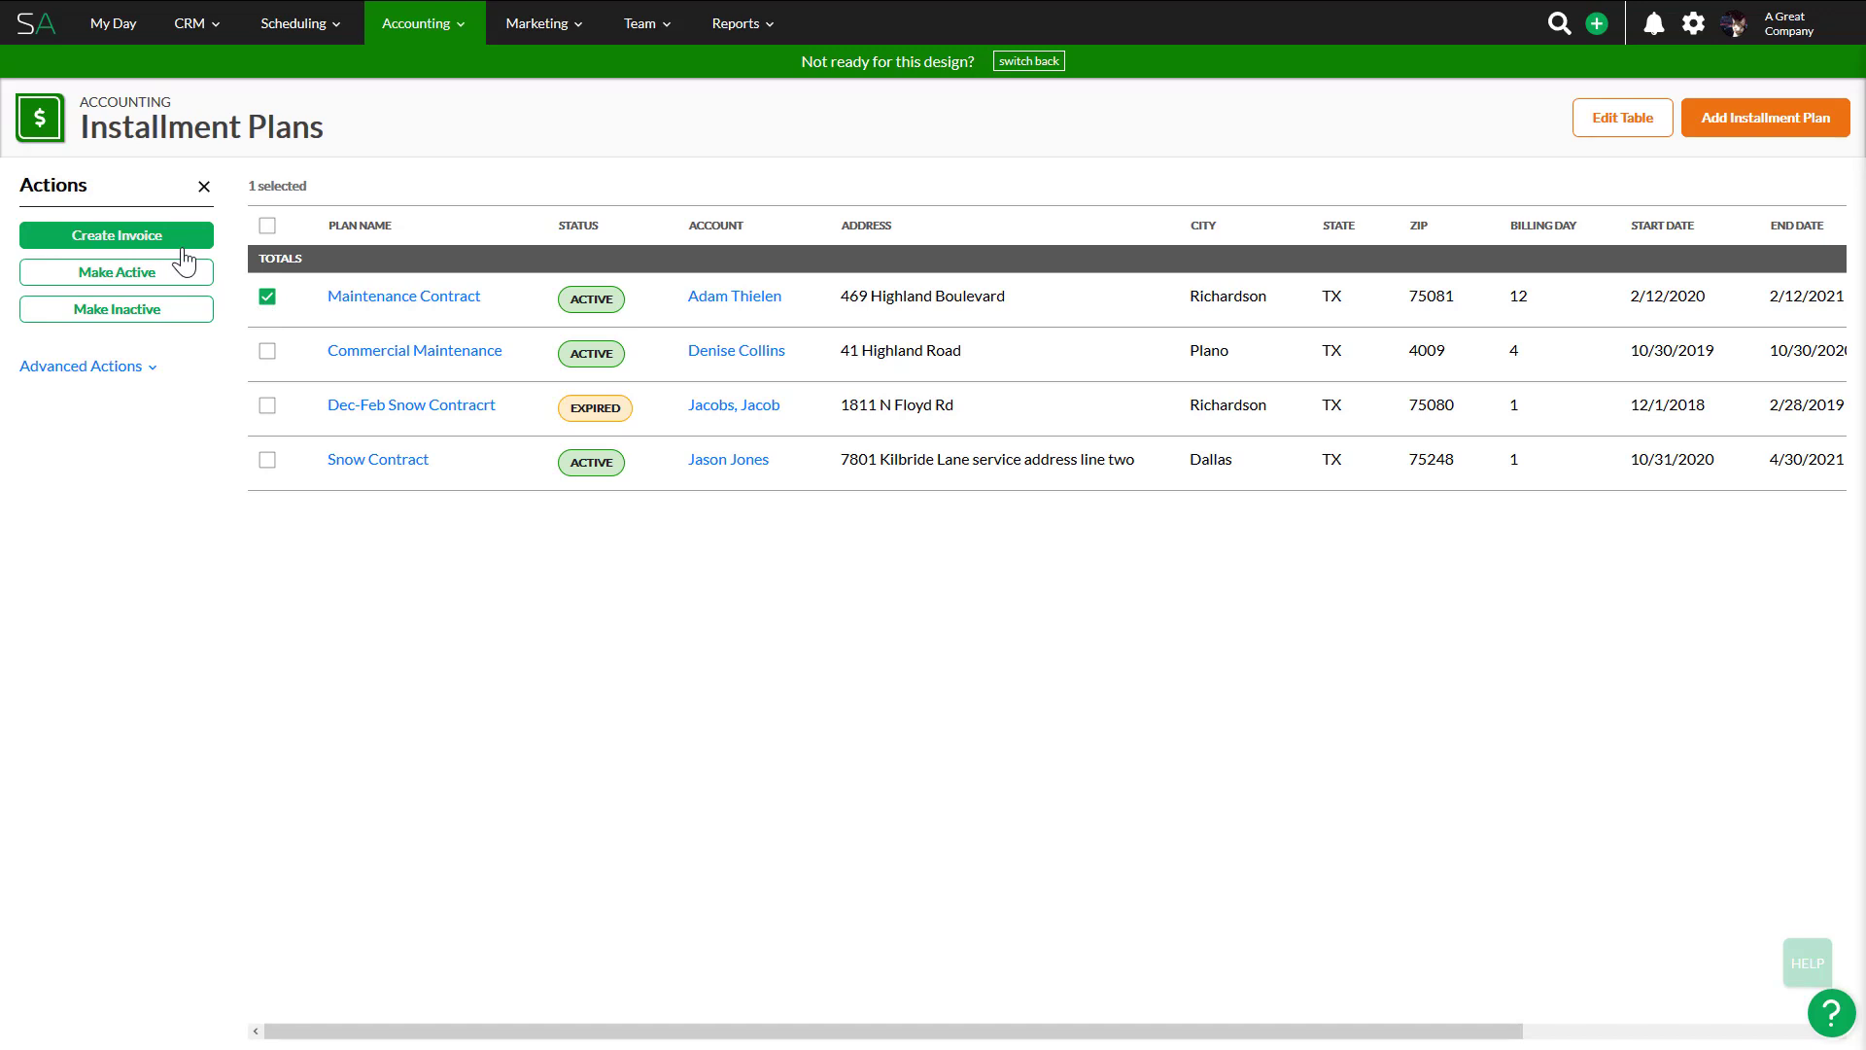
pyautogui.click(373, 307)
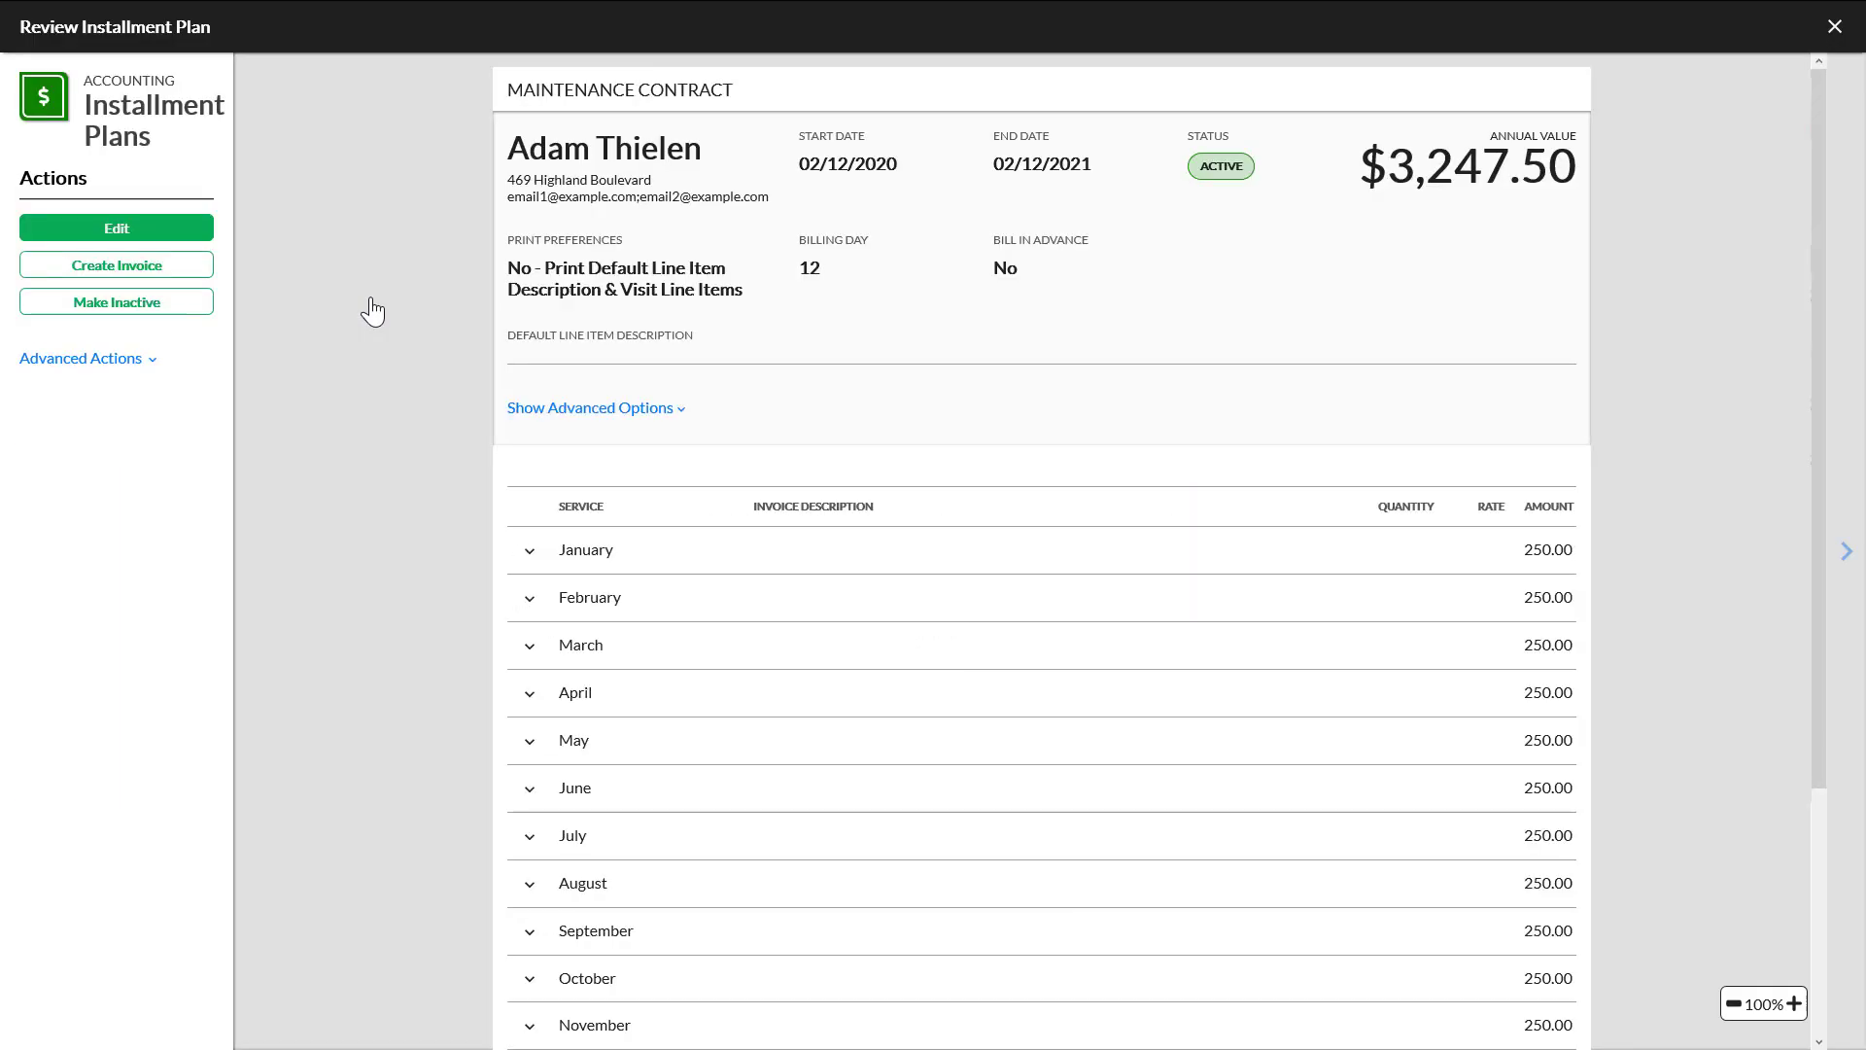
pyautogui.click(184, 279)
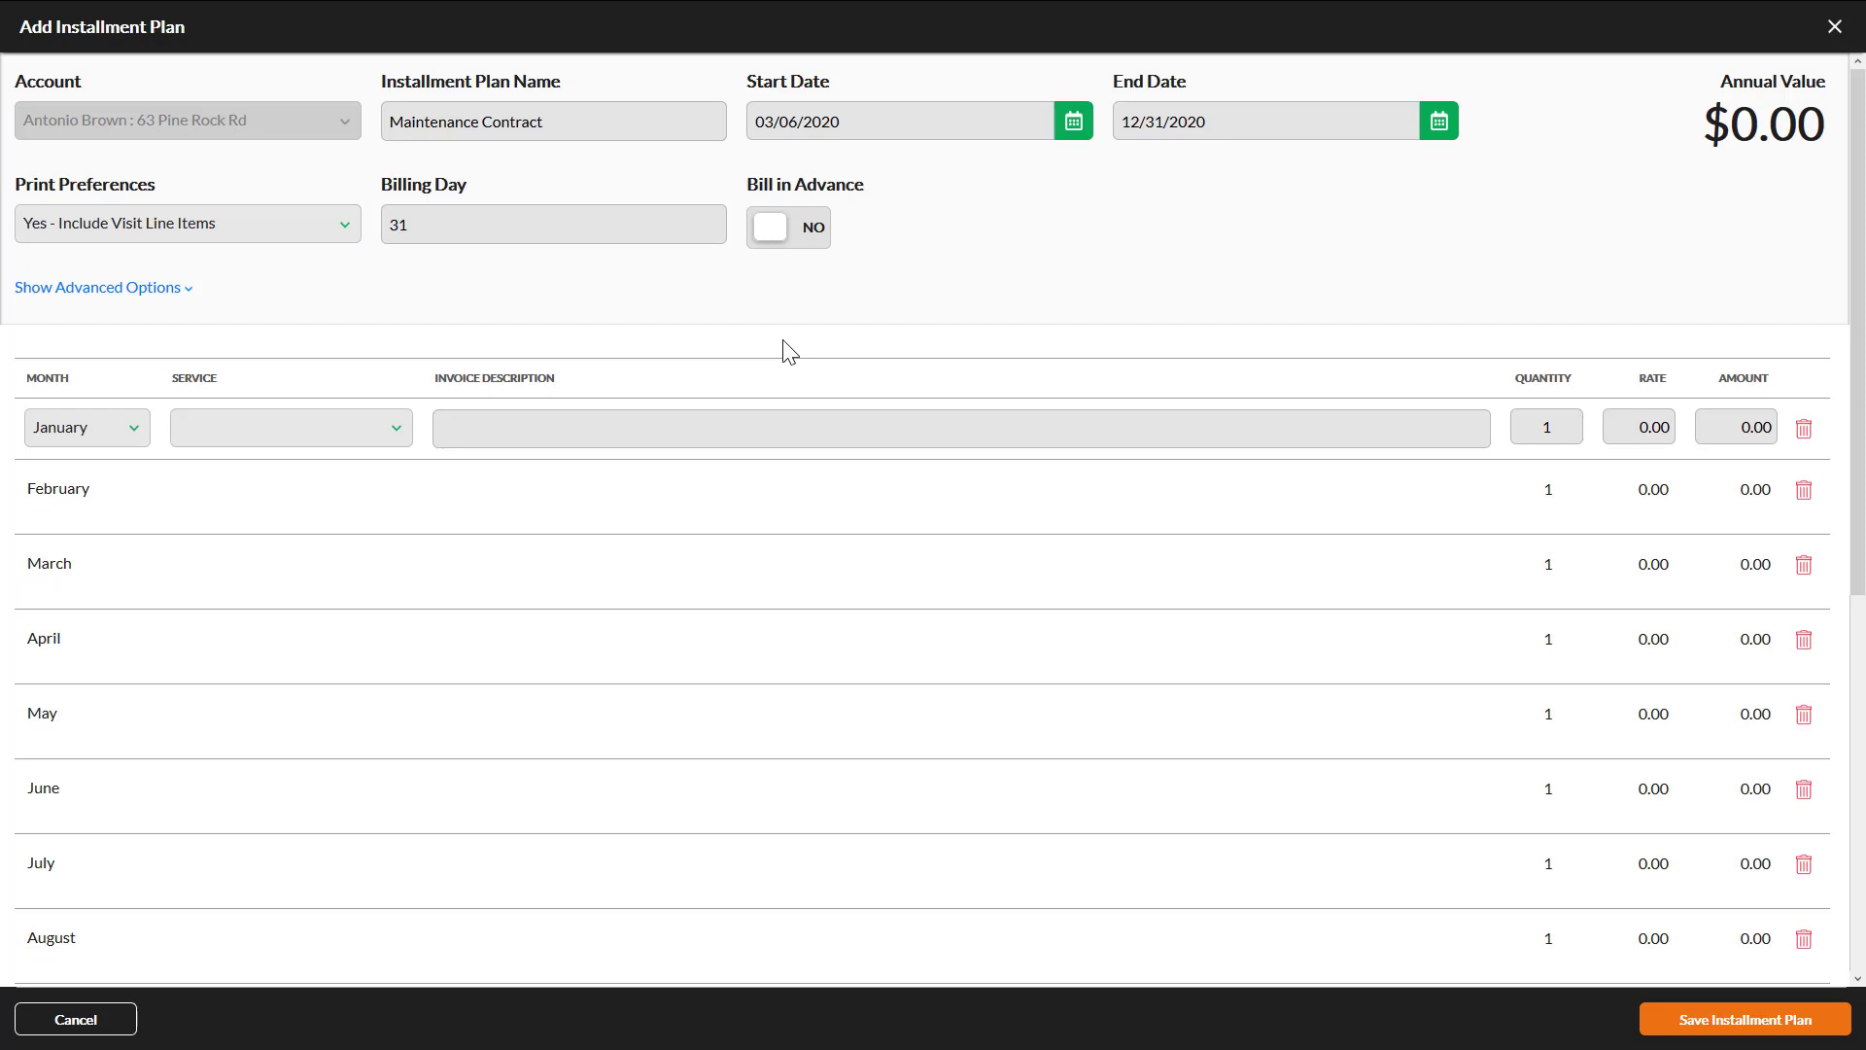
# Step: Make the first two plan lines January Bed Maintenance and January Flower Installation
pyautogui.click(396, 430)
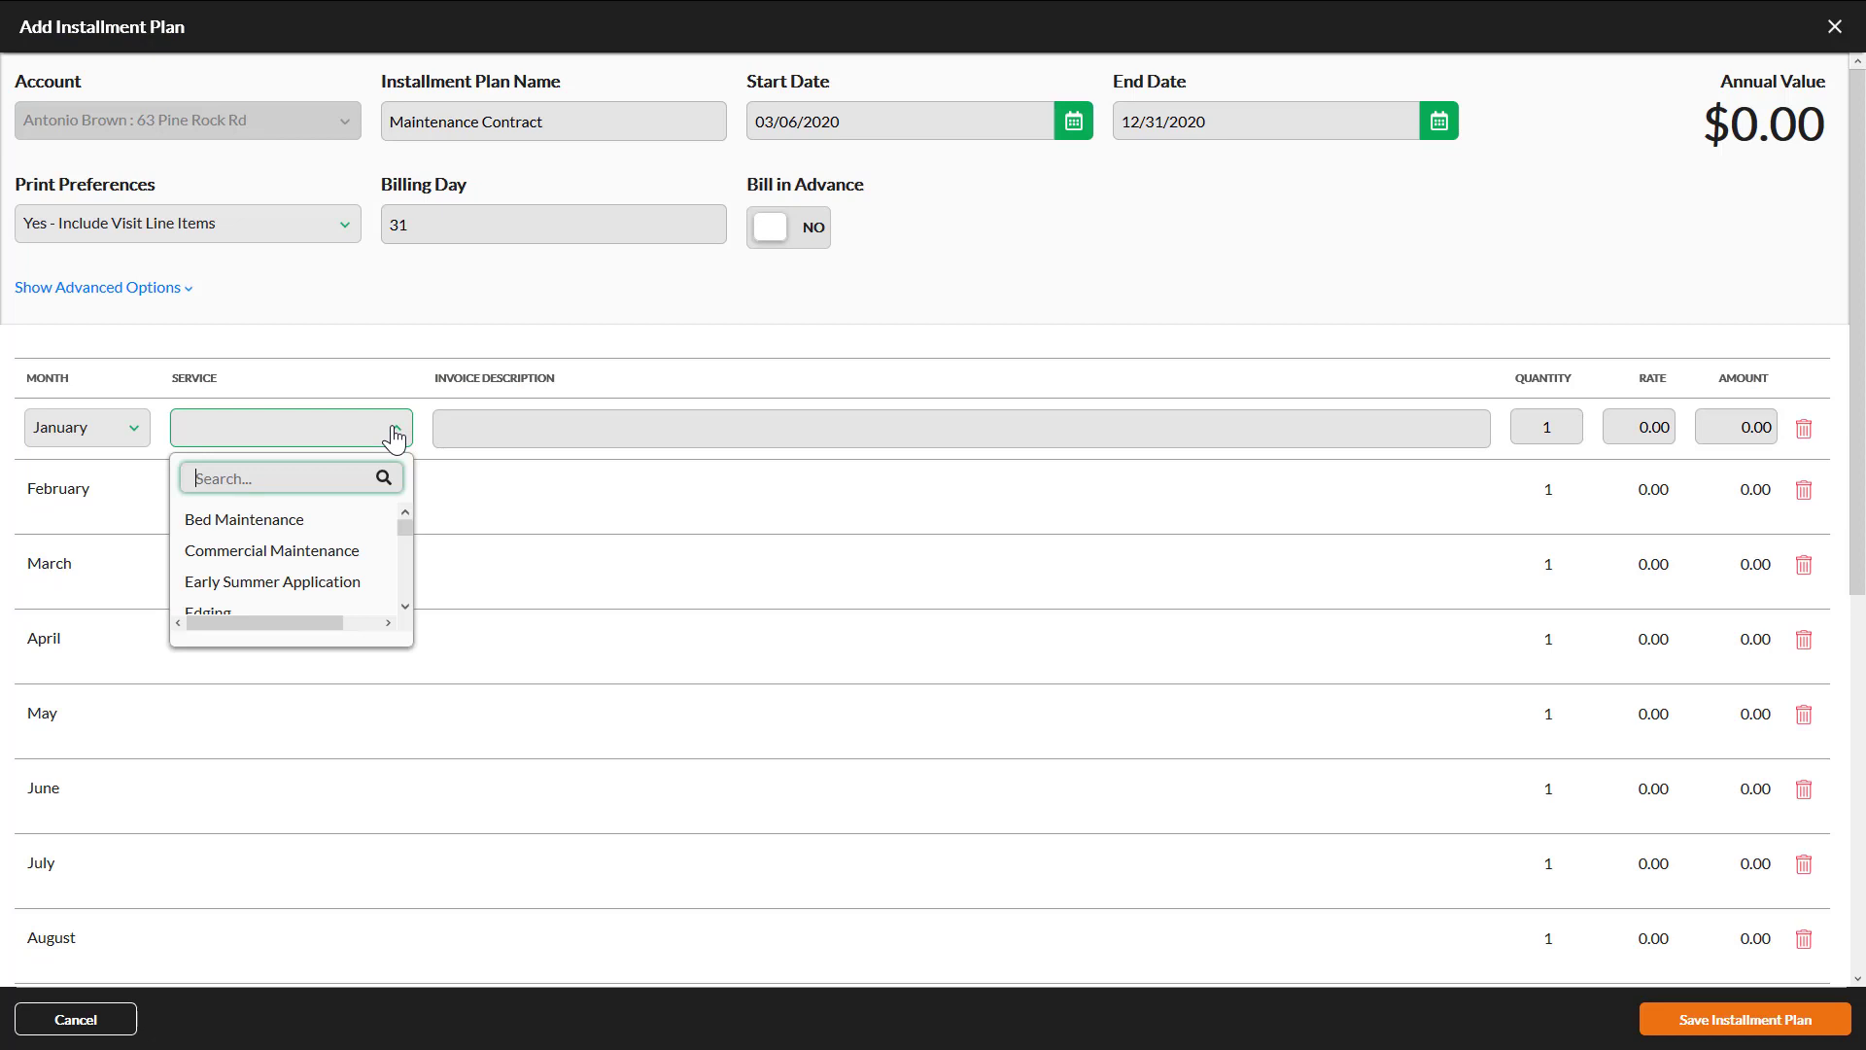
pyautogui.click(333, 528)
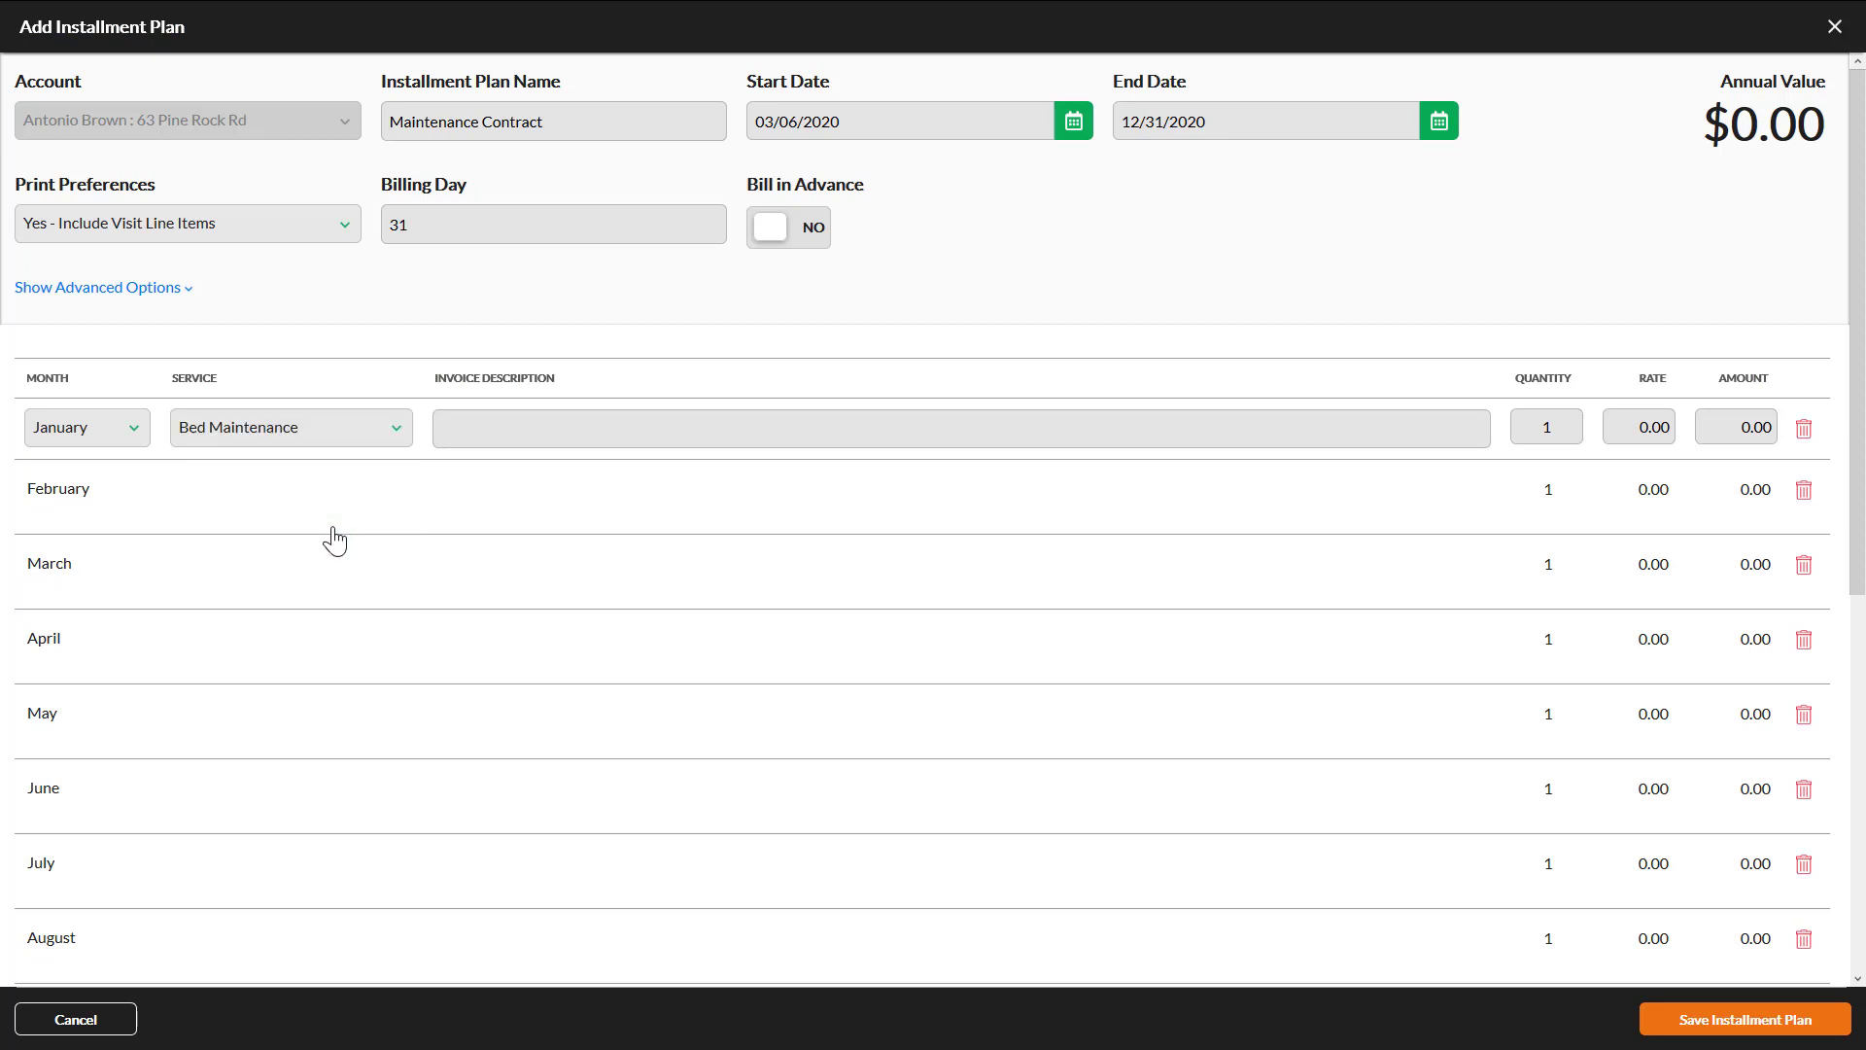
pyautogui.click(78, 492)
pyautogui.click(116, 512)
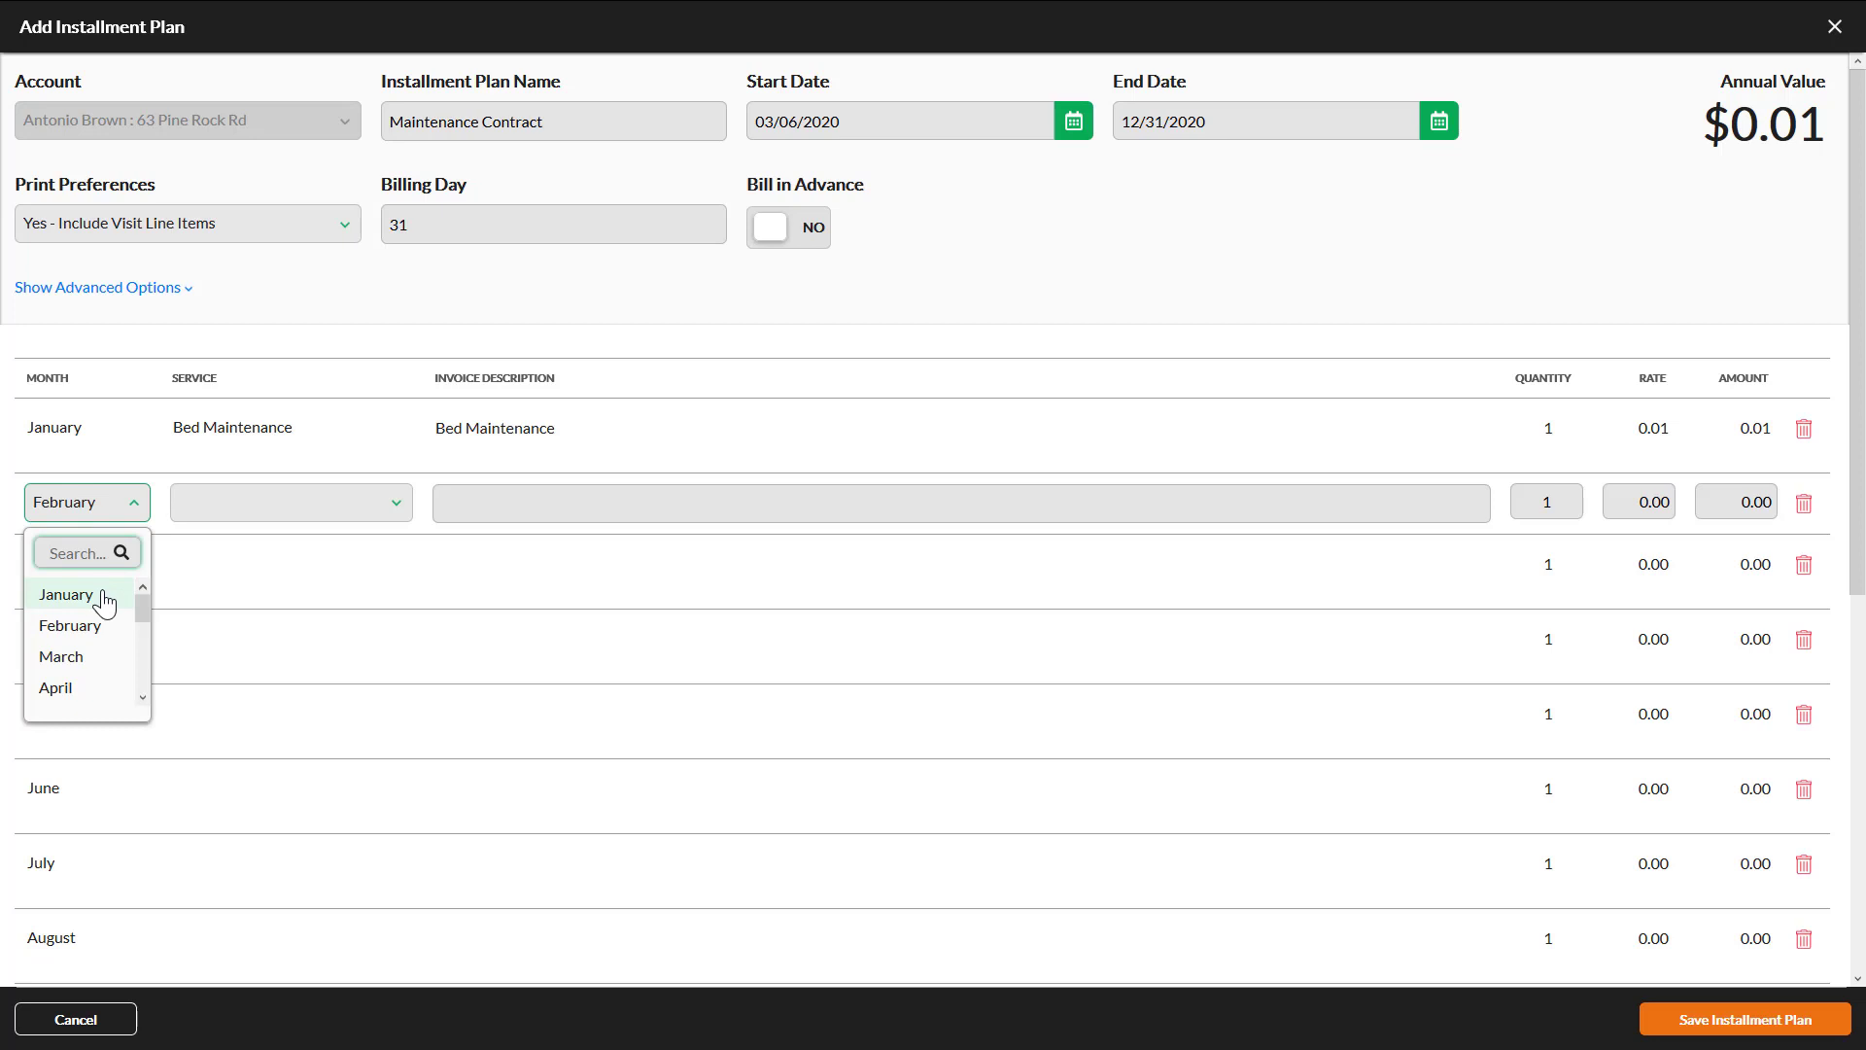
pyautogui.click(103, 593)
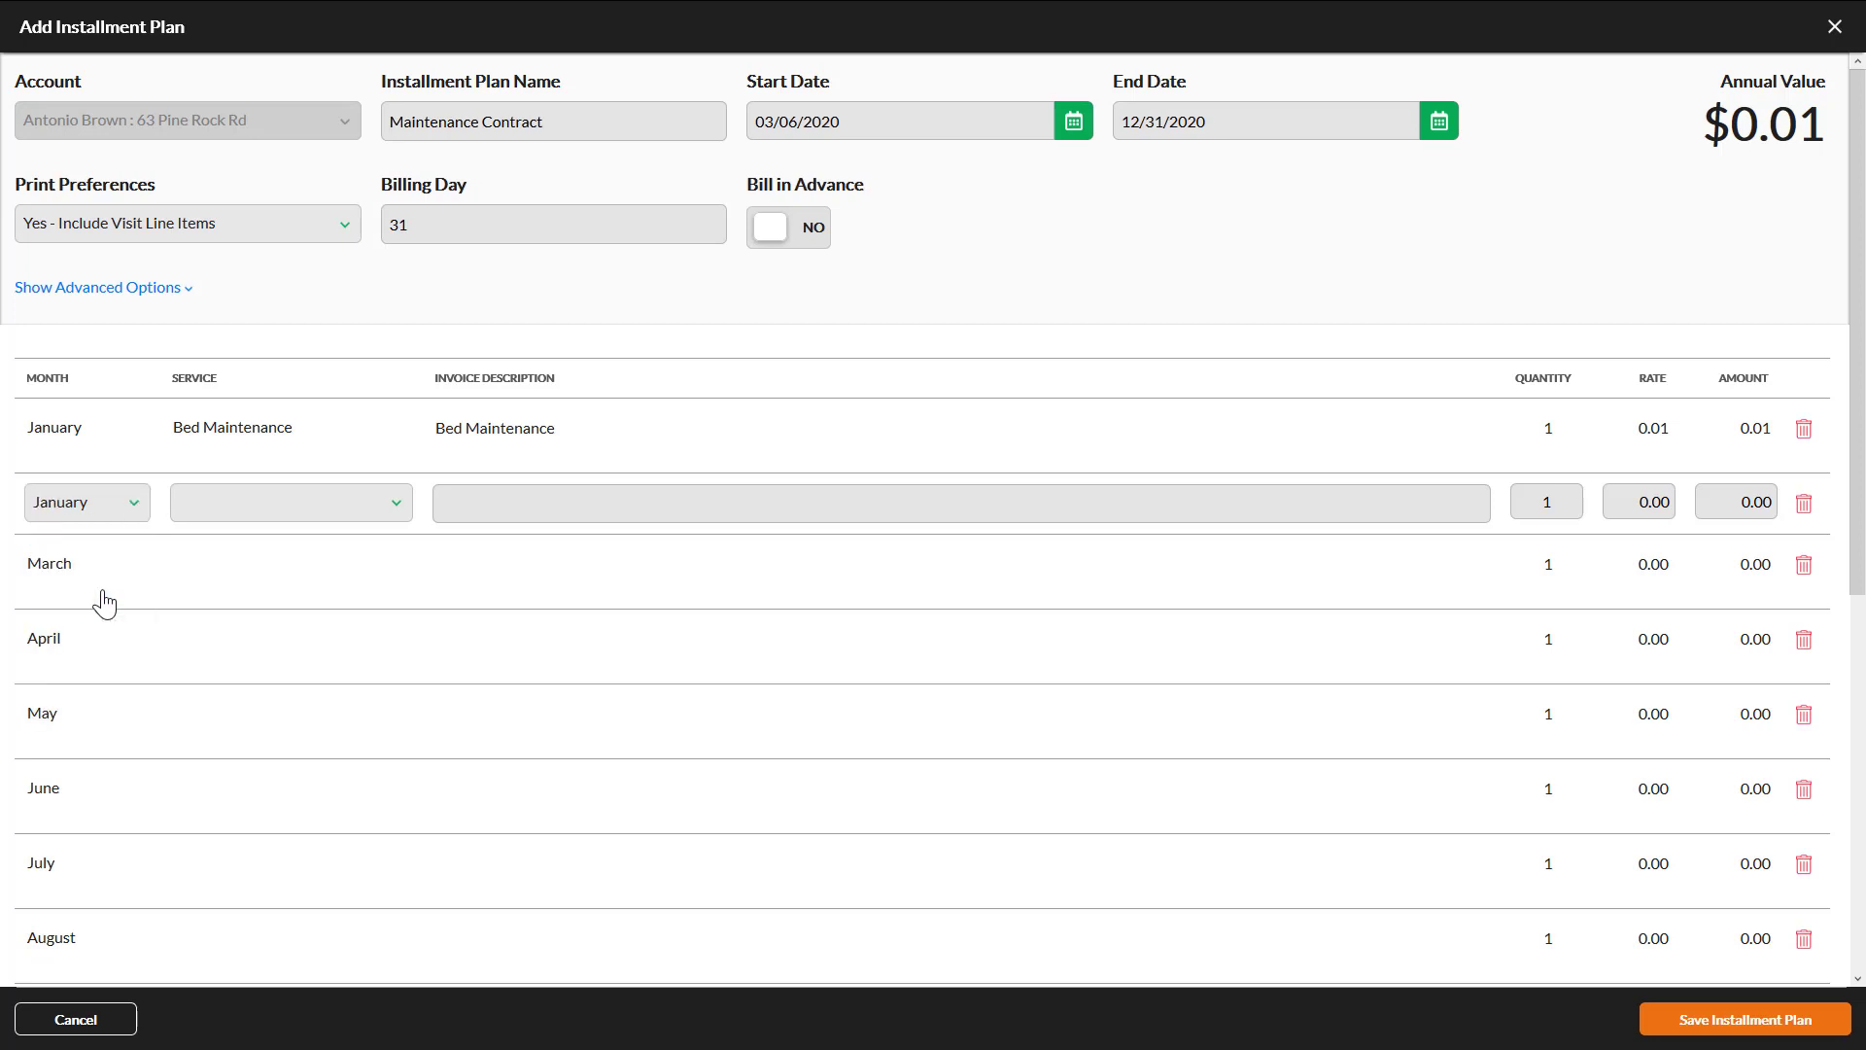
pyautogui.click(313, 520)
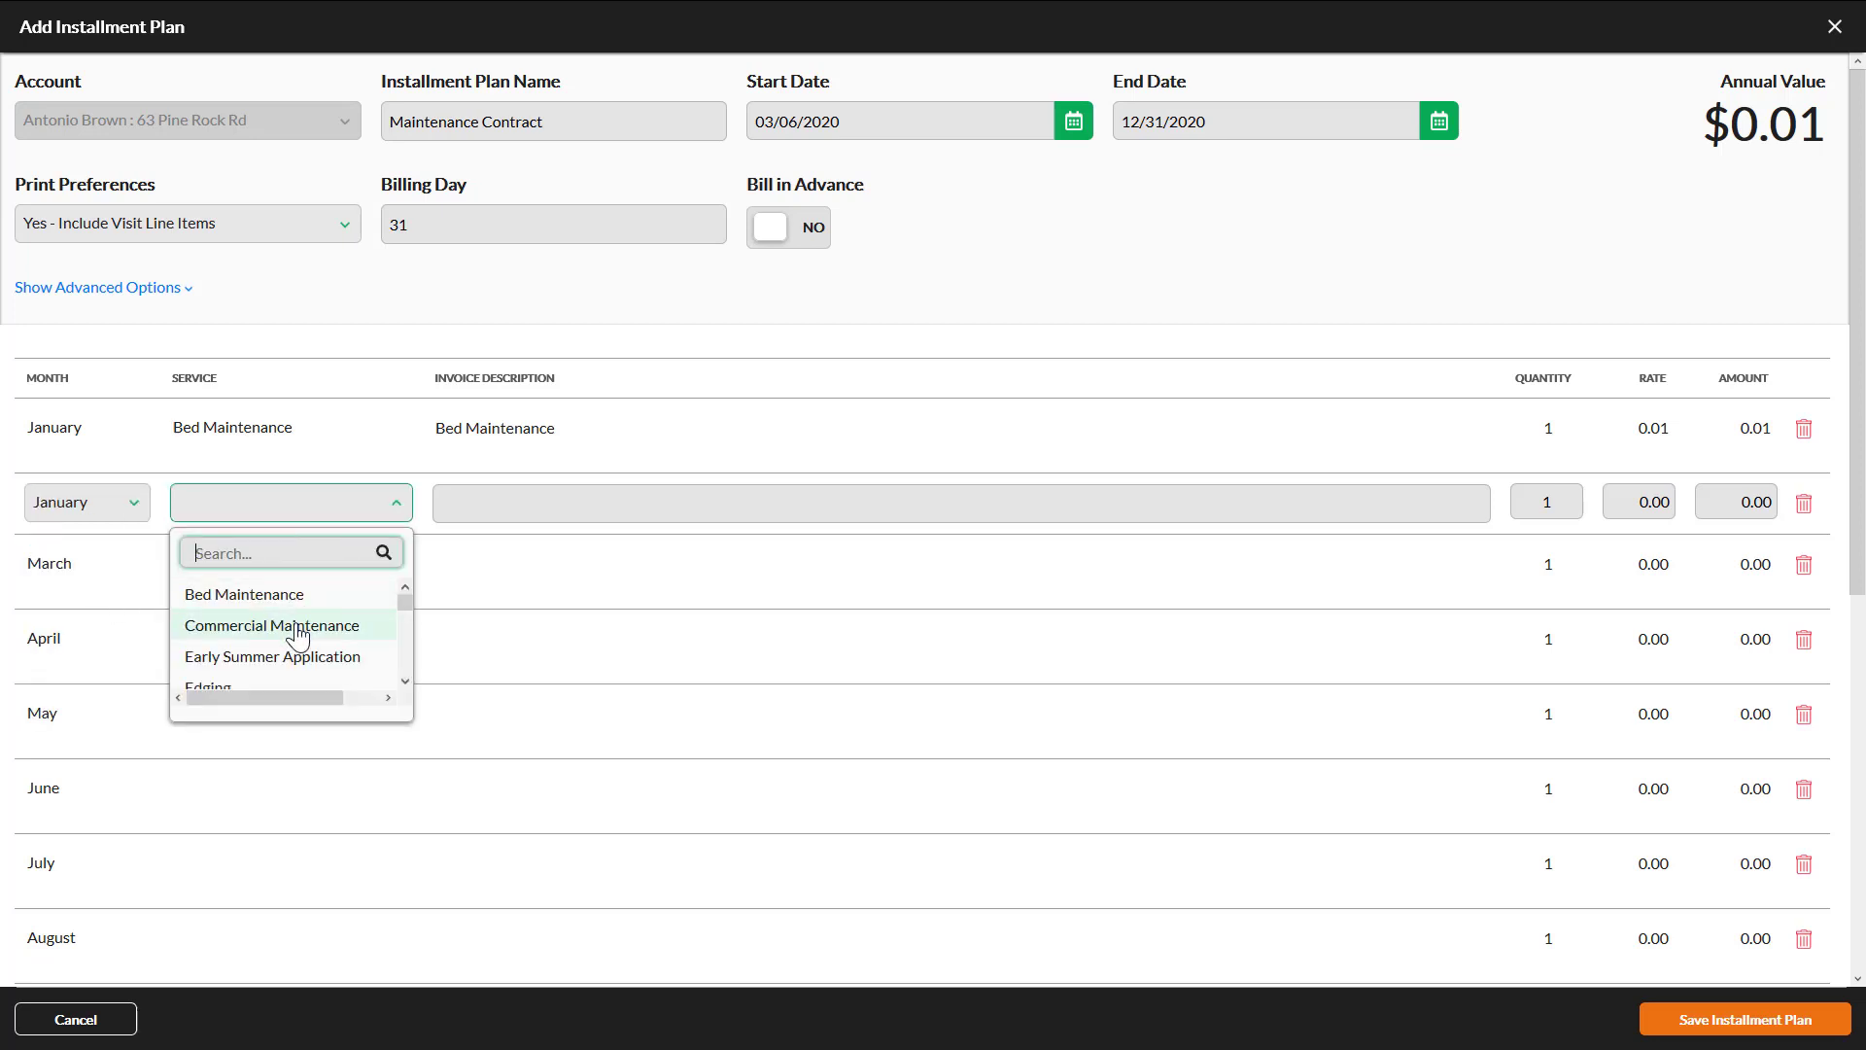
pyautogui.scroll(-3, 300, 653)
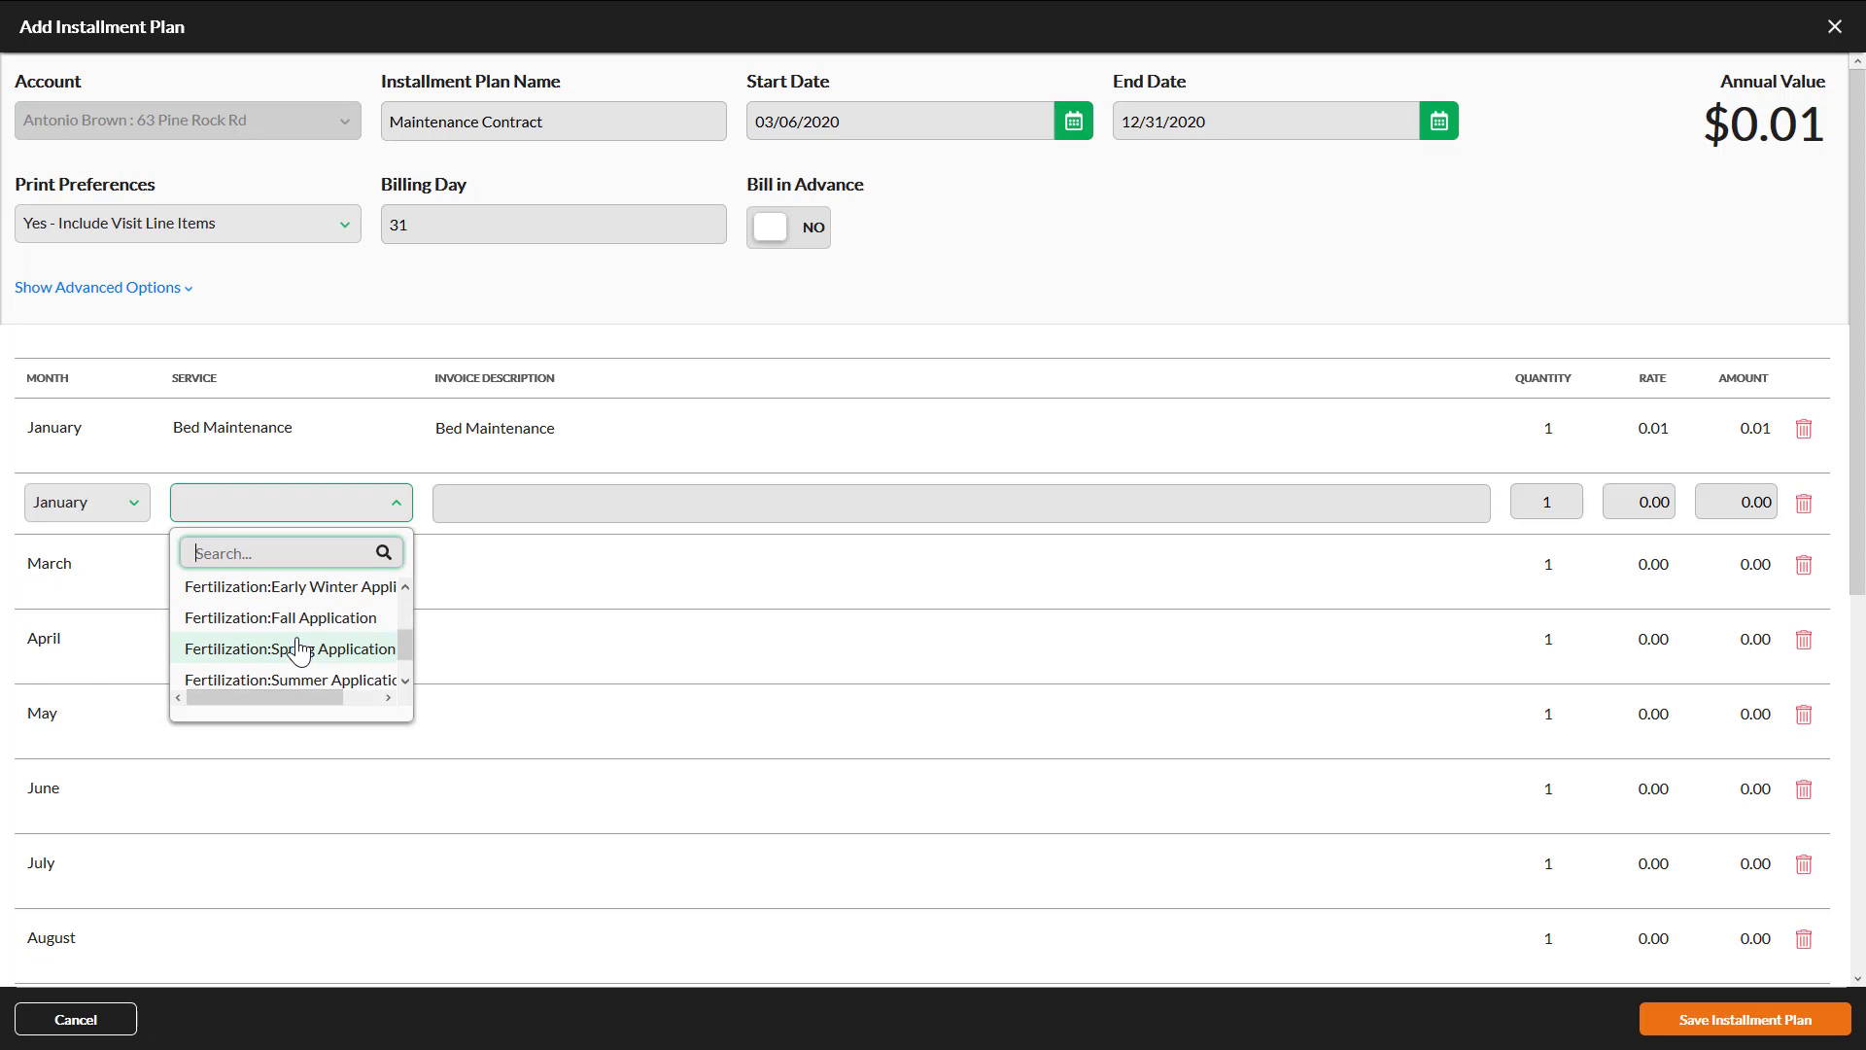
pyautogui.scroll(1, 296, 649)
pyautogui.click(281, 629)
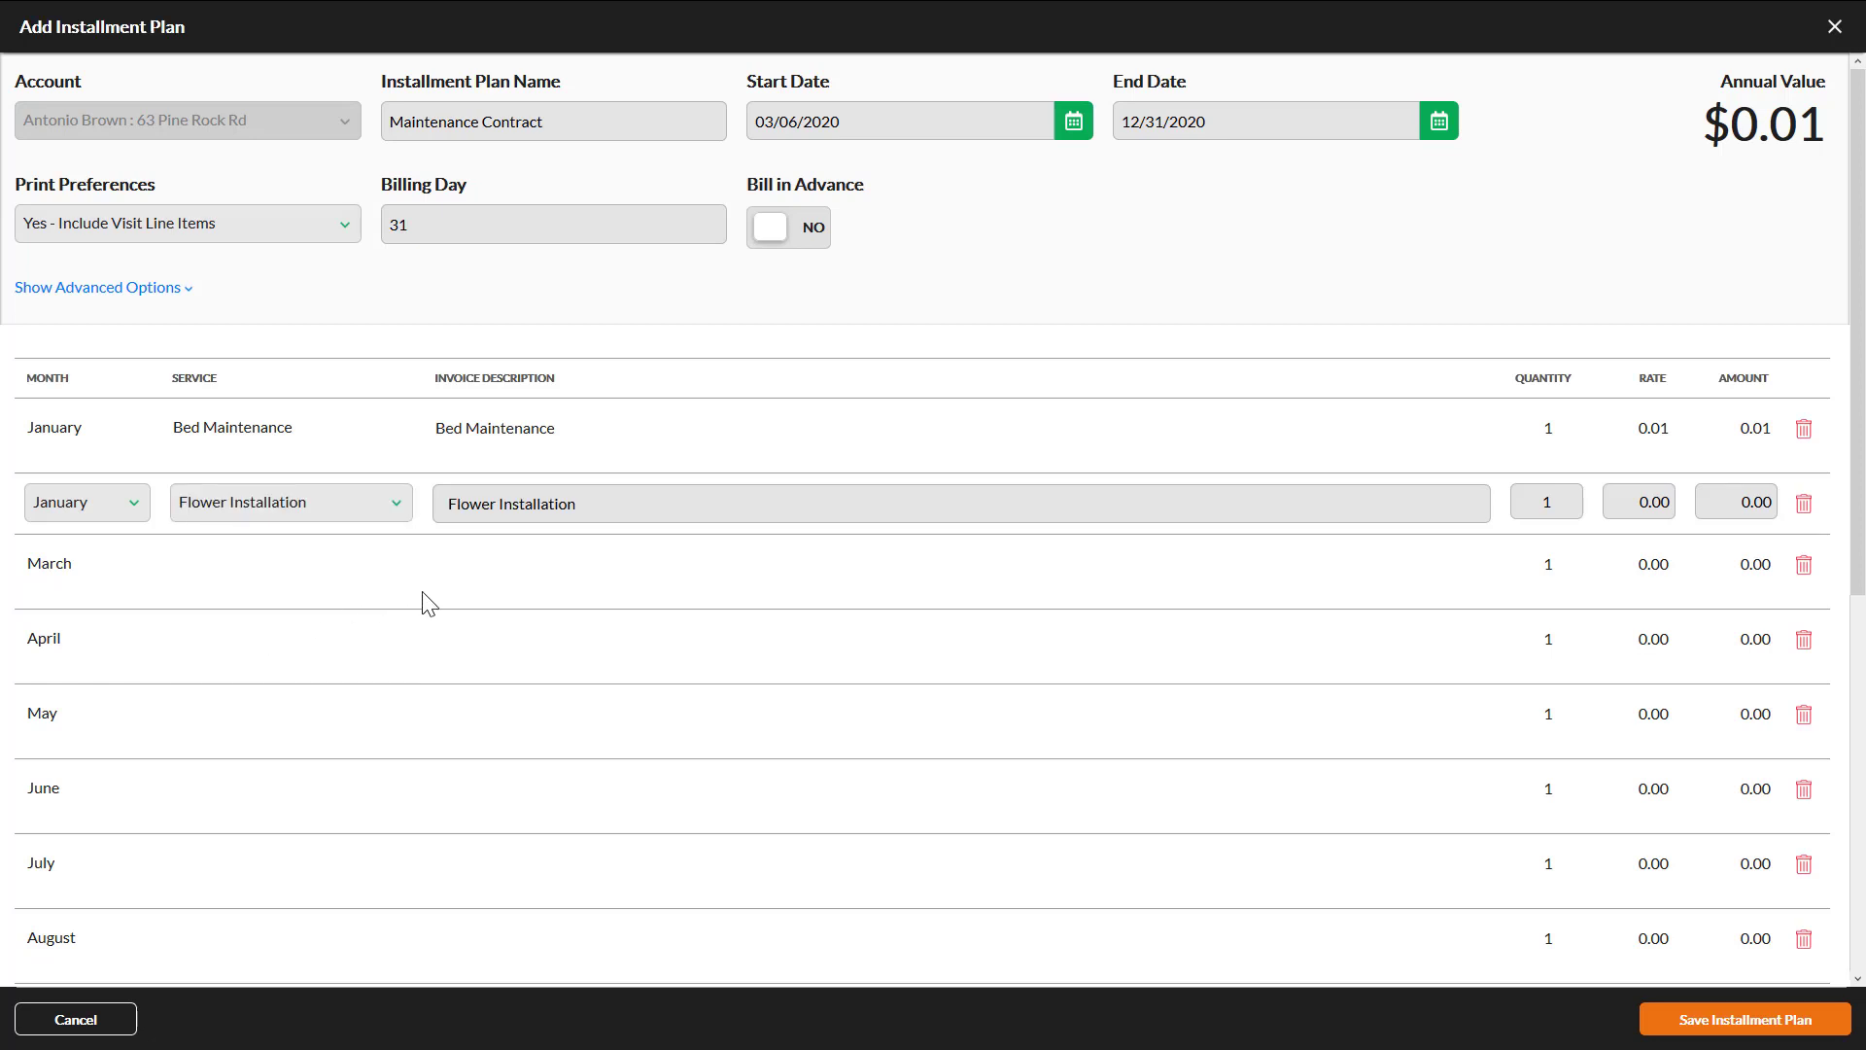
# Step: Delete all remaining month rows, starting with March, so only the two January lines stay
pyautogui.click(1804, 569)
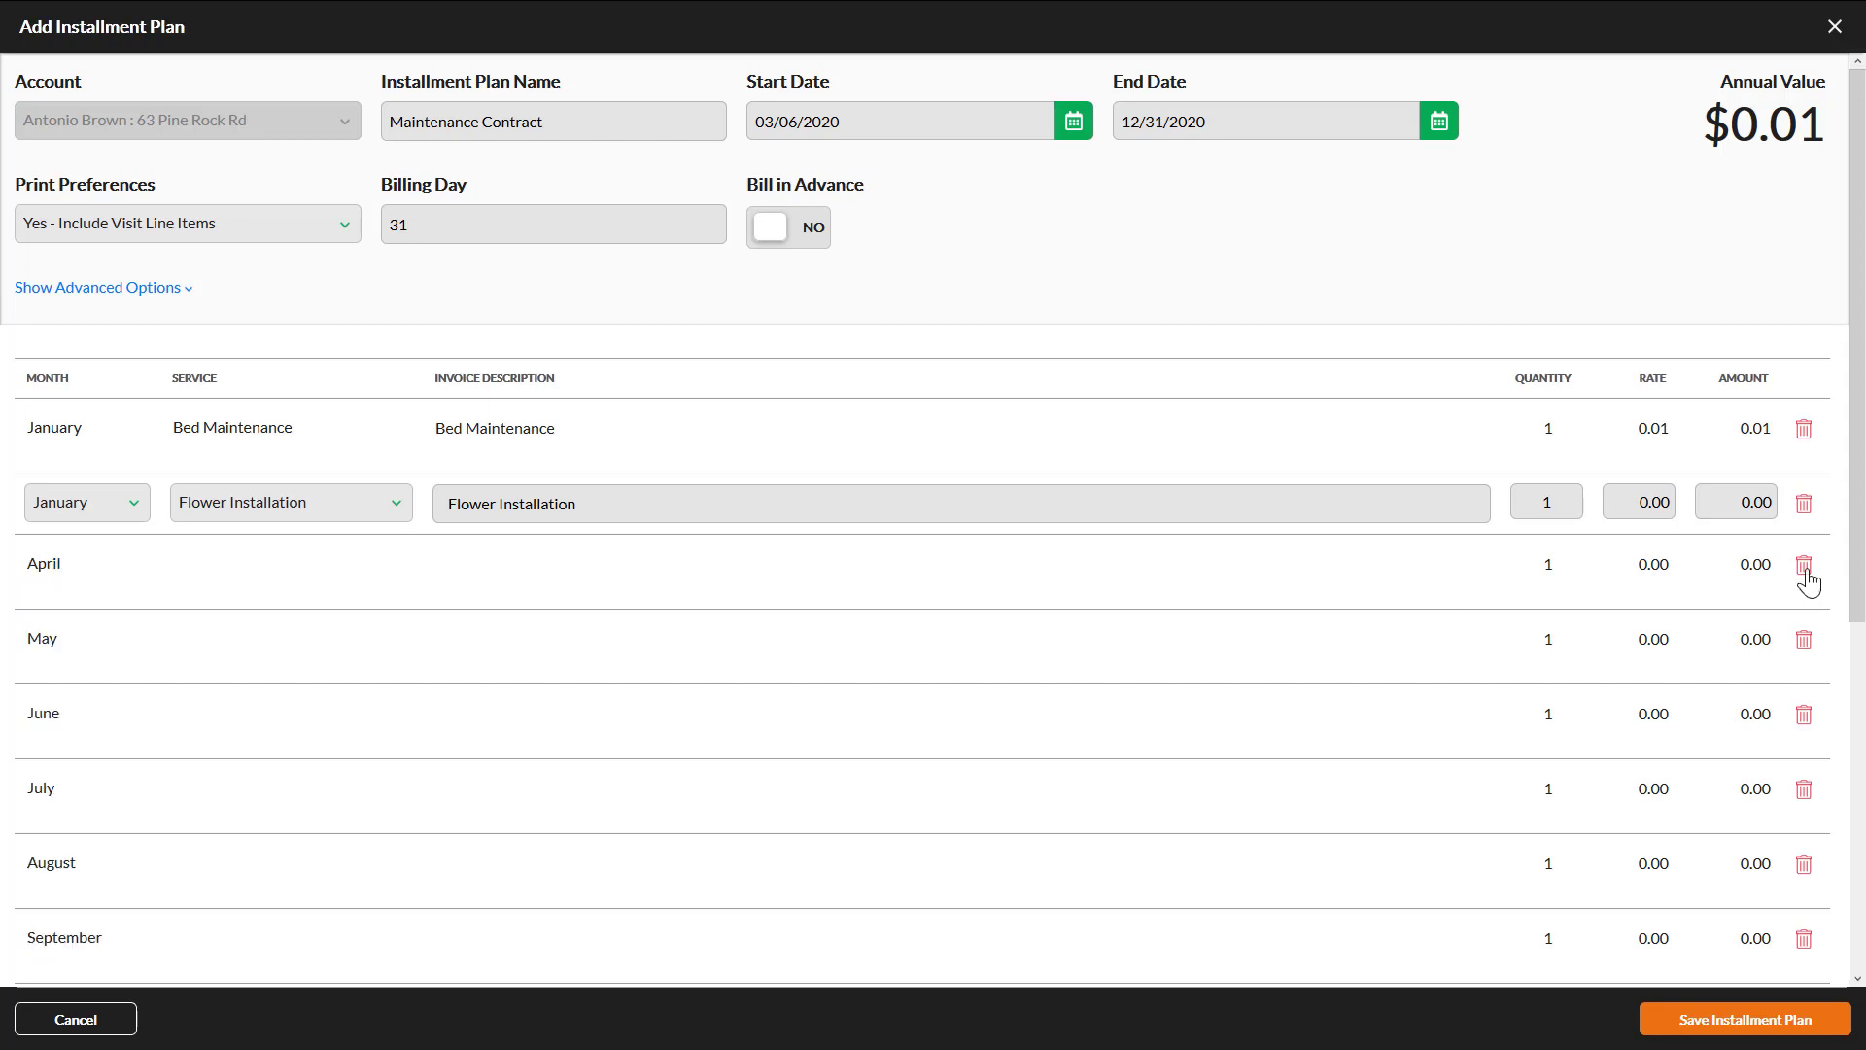
pyautogui.click(1804, 569)
pyautogui.click(1805, 569)
pyautogui.click(1804, 570)
pyautogui.click(1805, 569)
pyautogui.click(1804, 569)
pyautogui.click(1805, 569)
pyautogui.click(1804, 570)
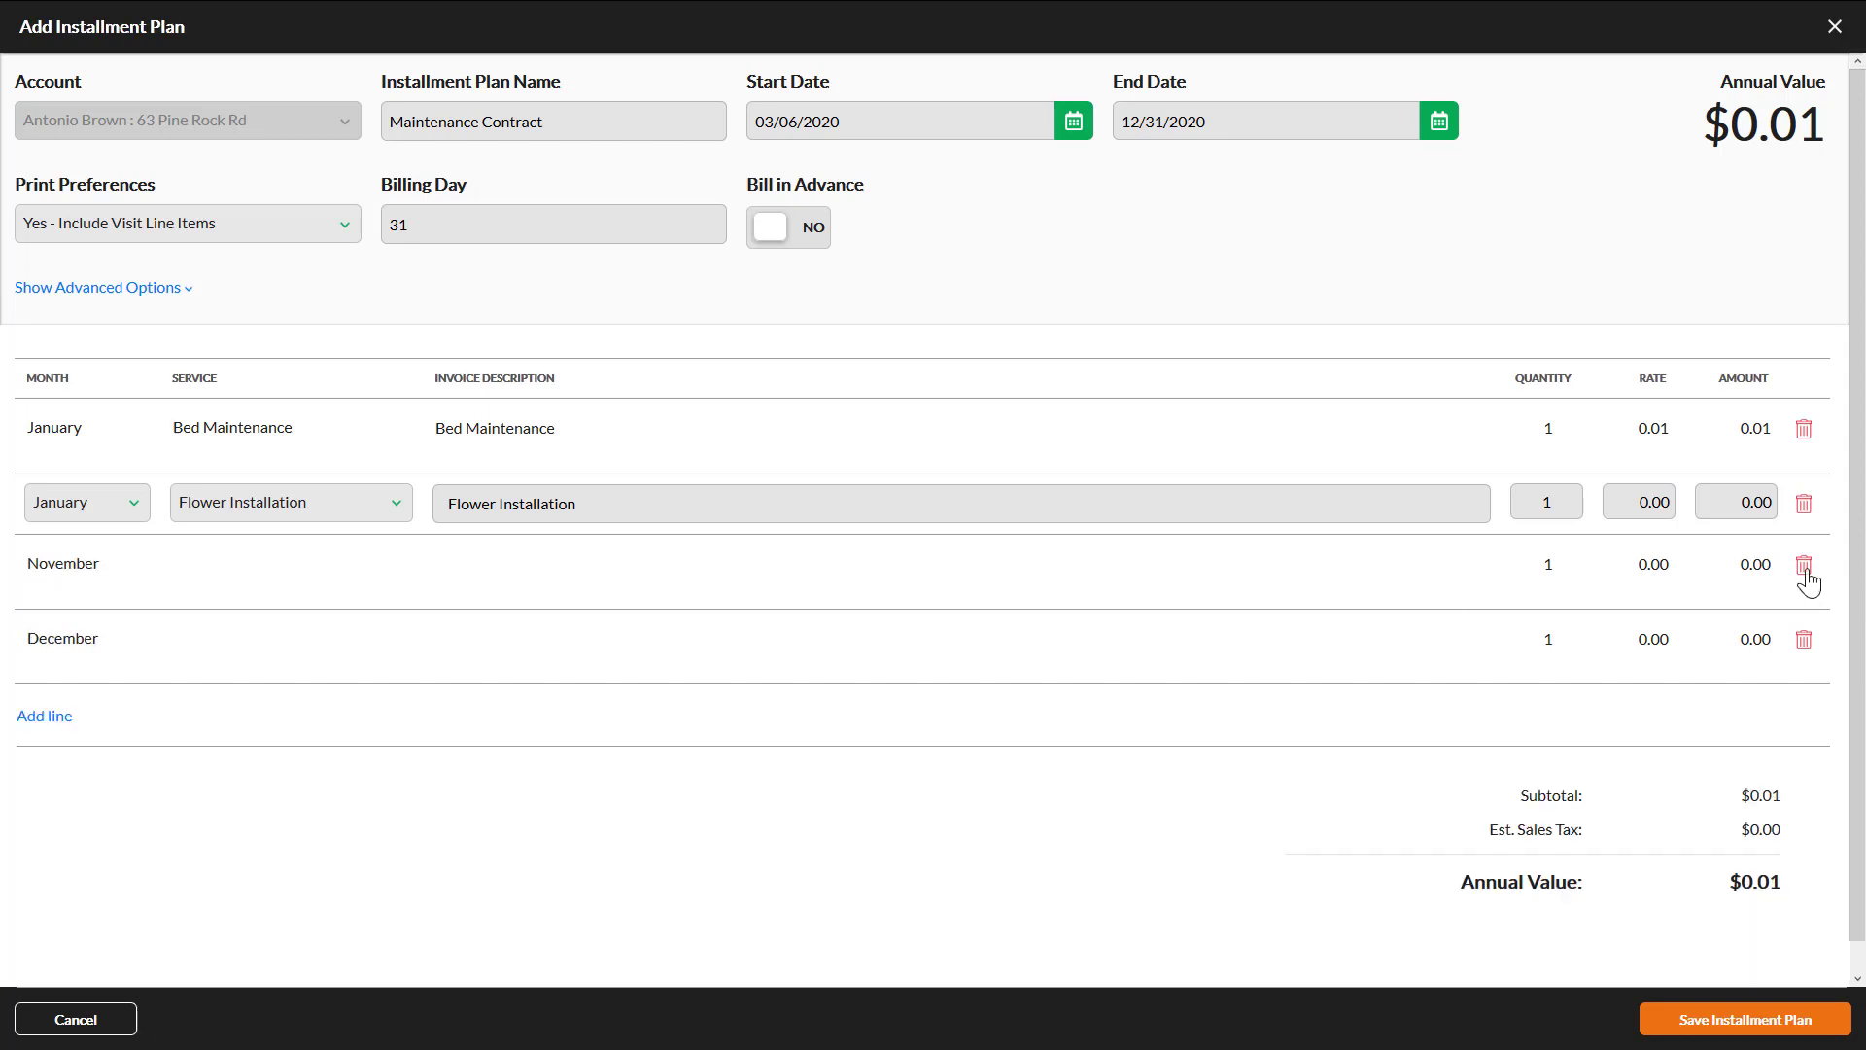
pyautogui.click(1805, 569)
pyautogui.click(1804, 569)
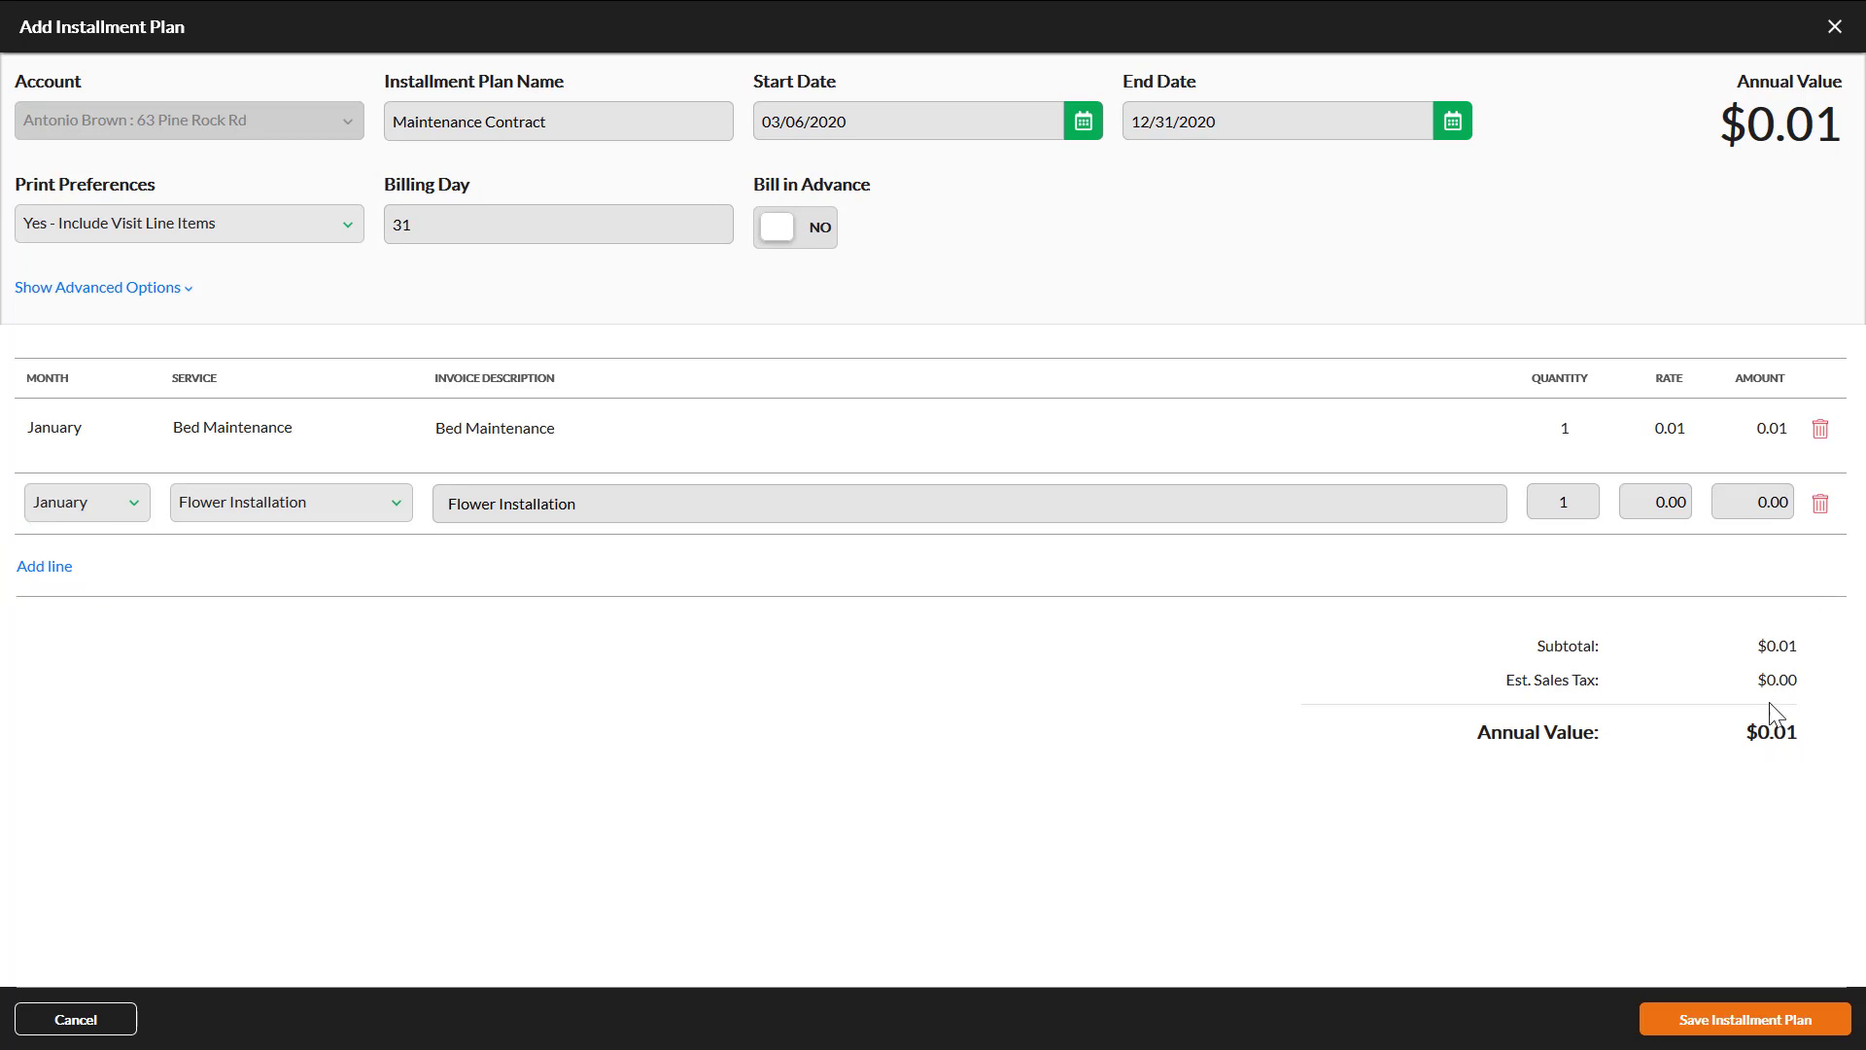
# Step: Save the Maintenance Contract plan, check it on the account review, and close the review
pyautogui.click(1717, 1019)
pyautogui.scroll(-3, 865, 626)
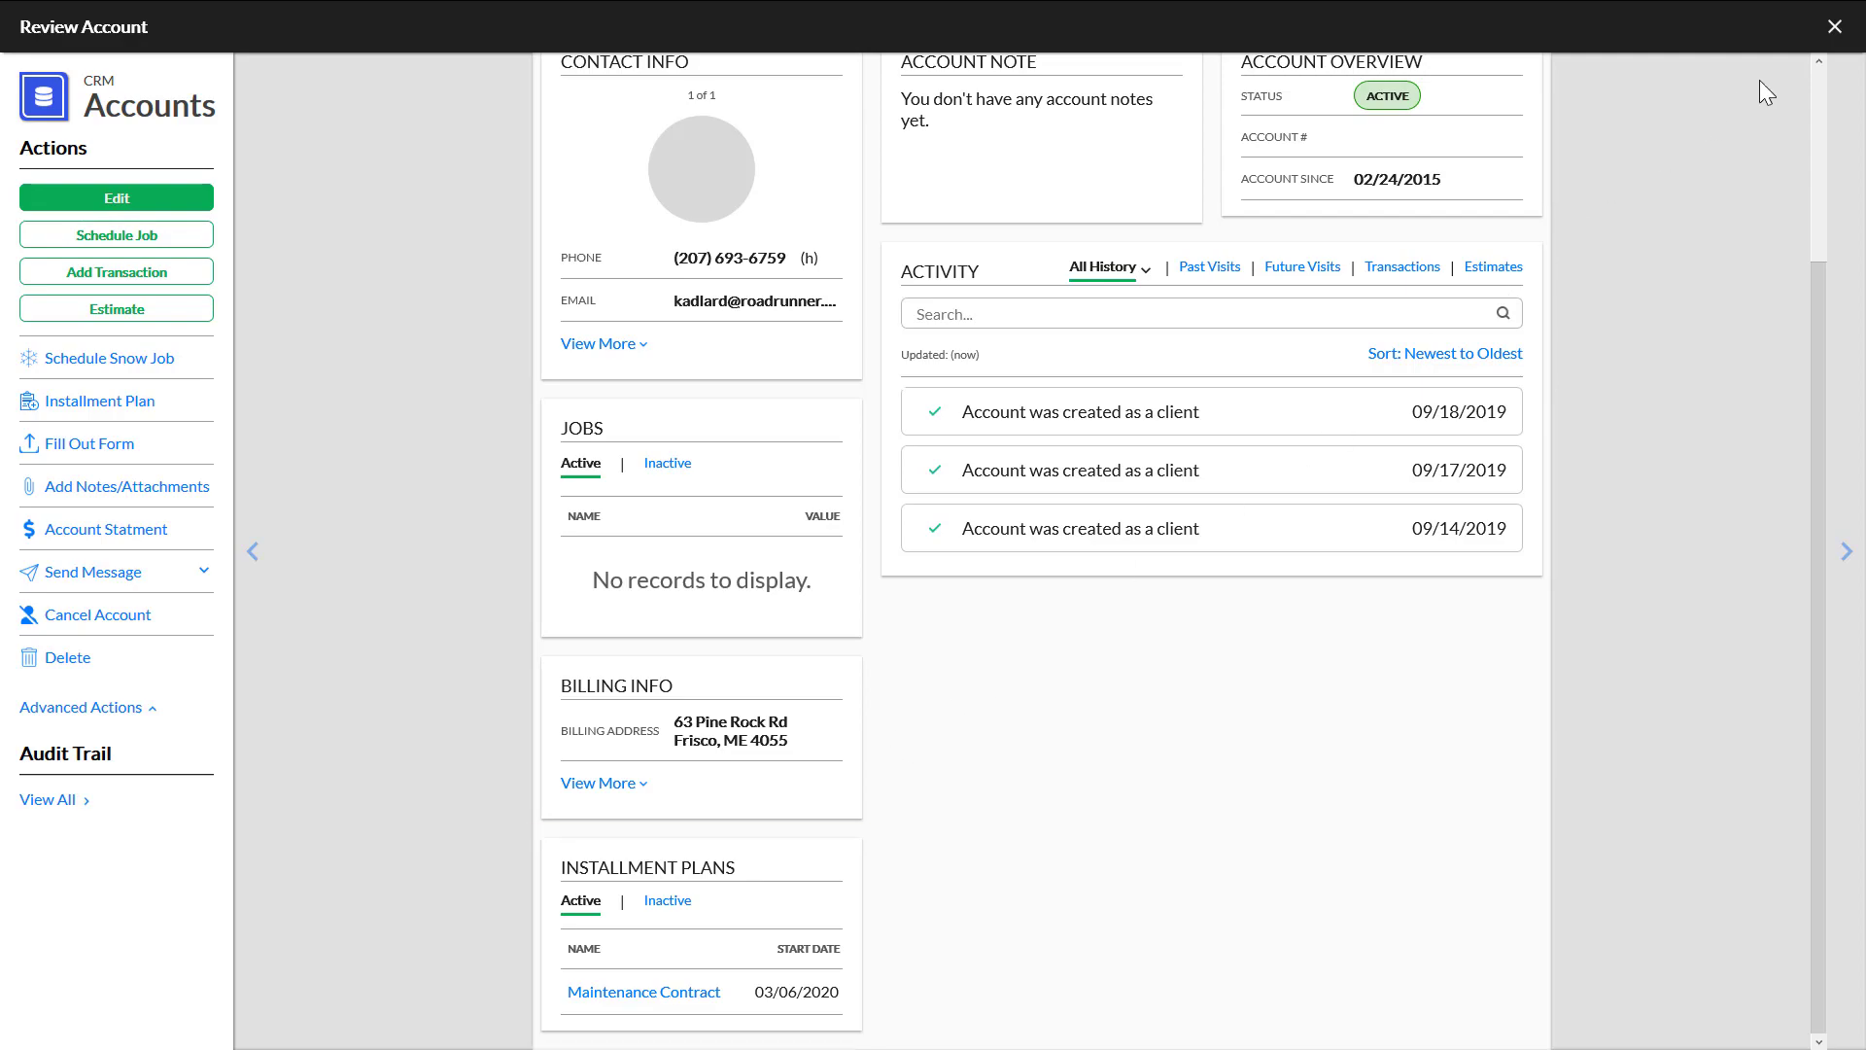
pyautogui.click(1833, 27)
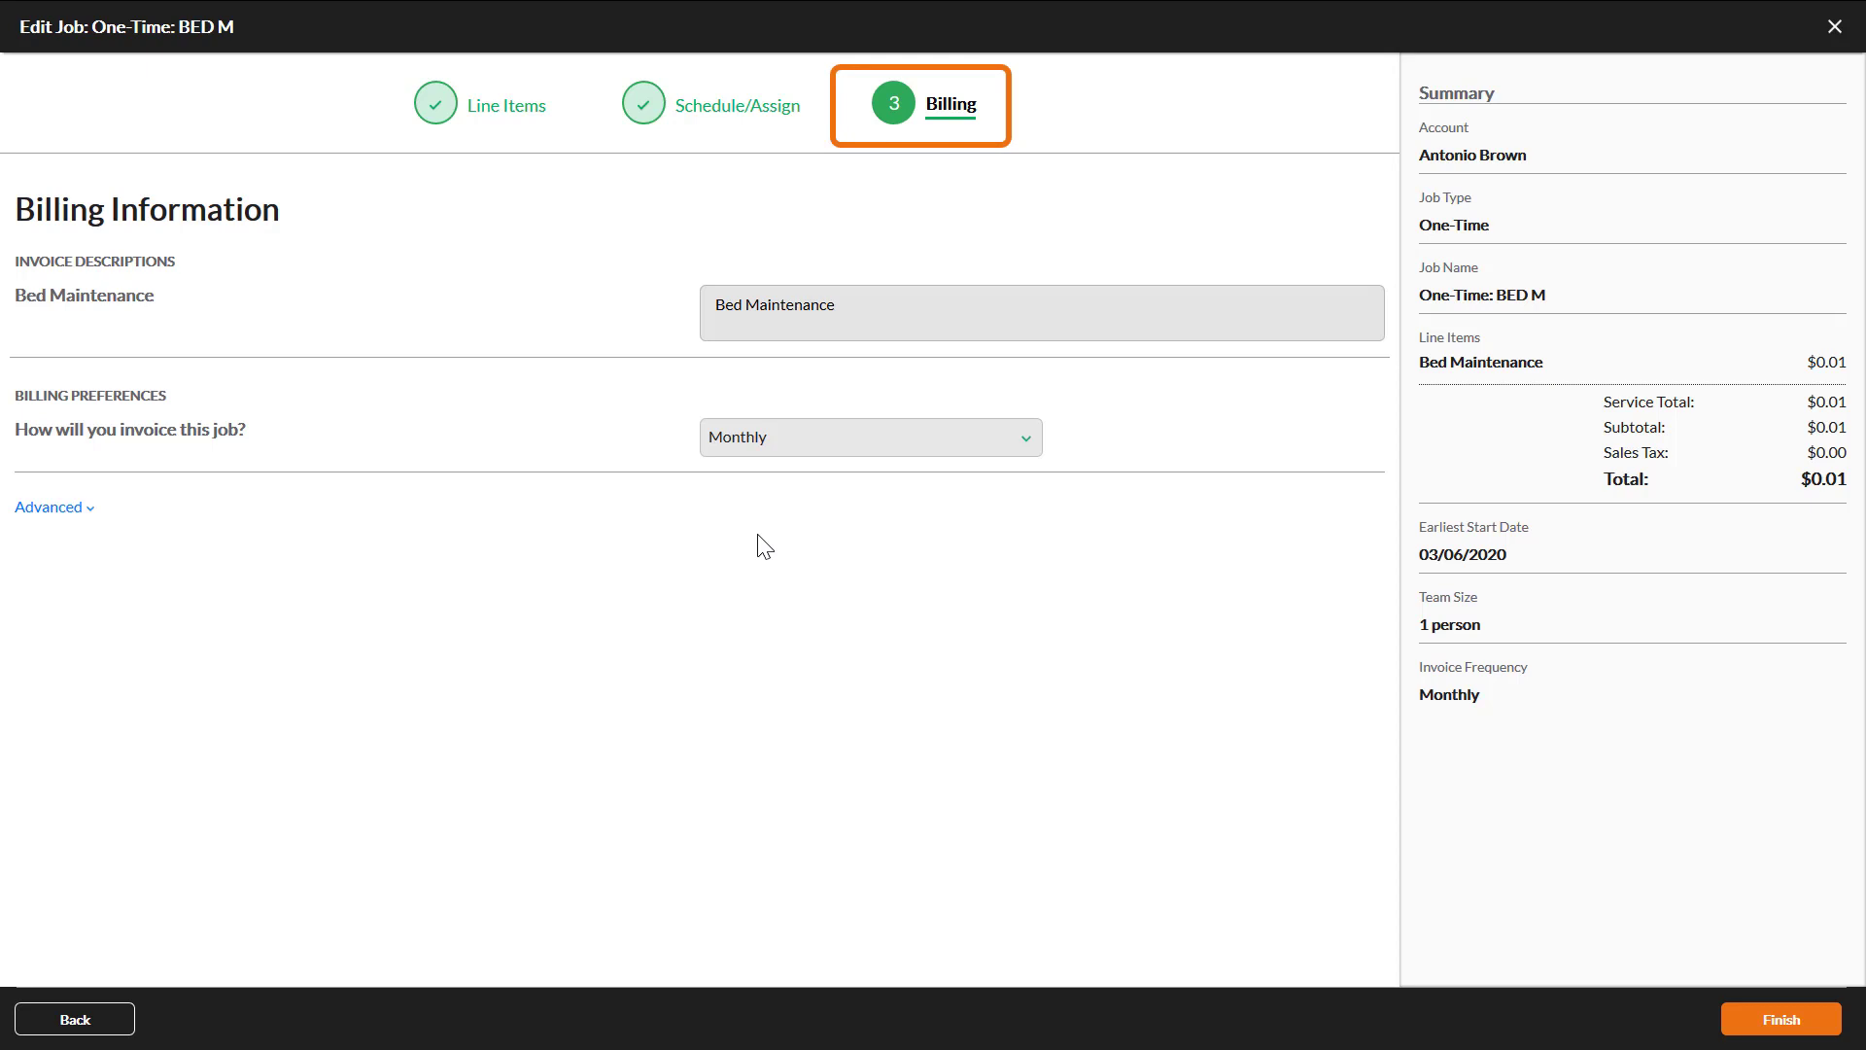
# Step: Invoice the job via the Maintenance Contract installment plan, with overages and extra visits set to YES
pyautogui.click(996, 453)
pyautogui.scroll(-2, 954, 564)
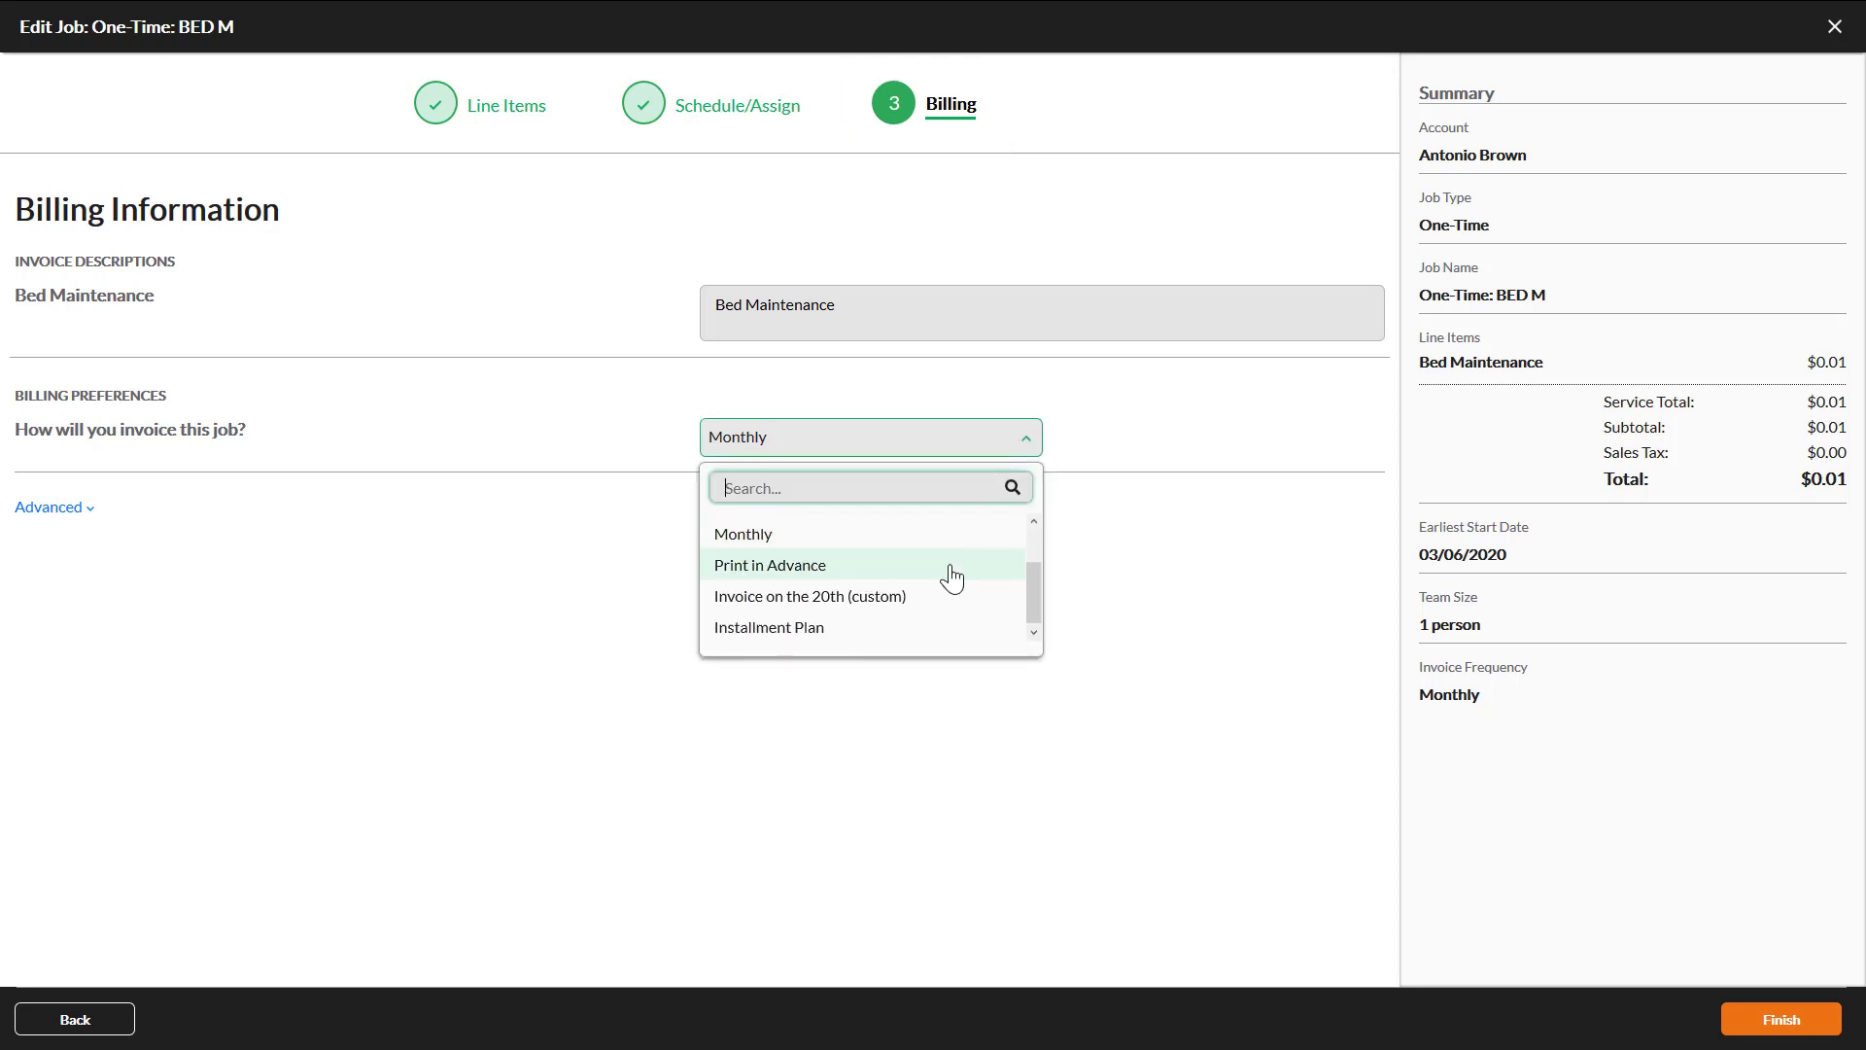
pyautogui.click(898, 630)
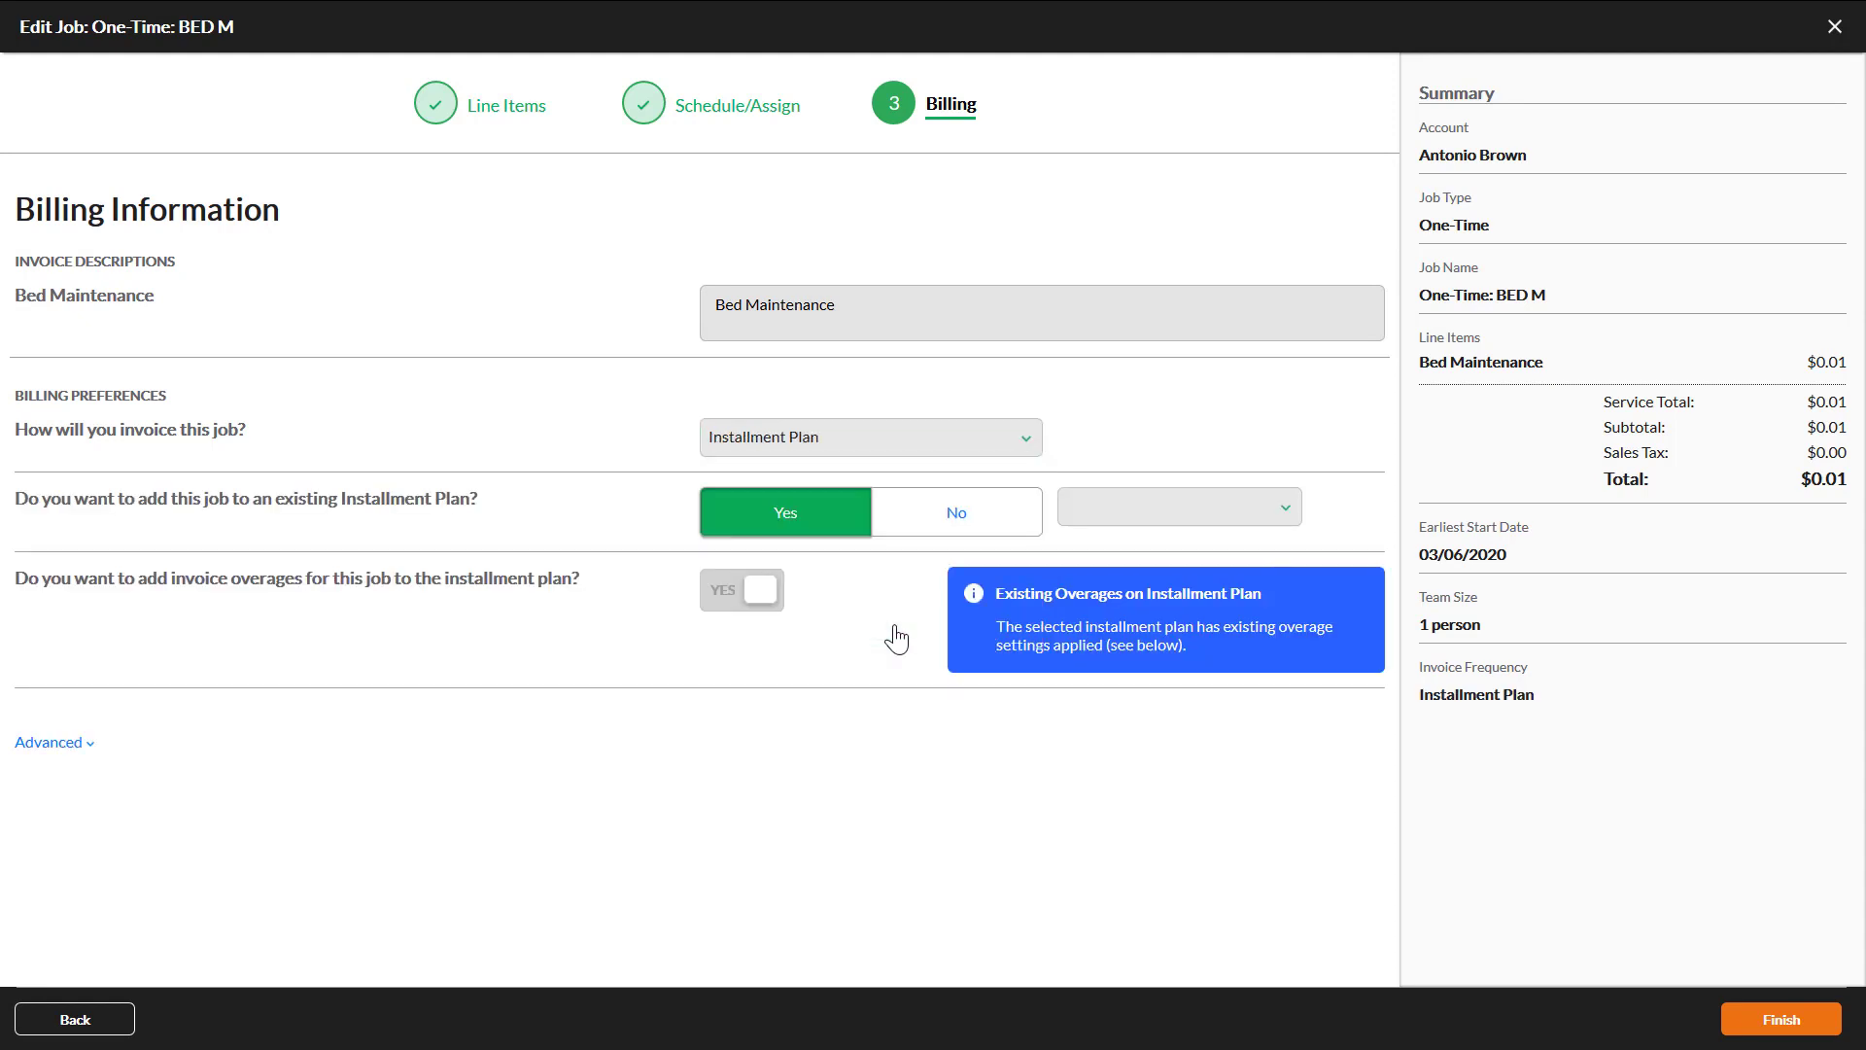
pyautogui.click(1111, 507)
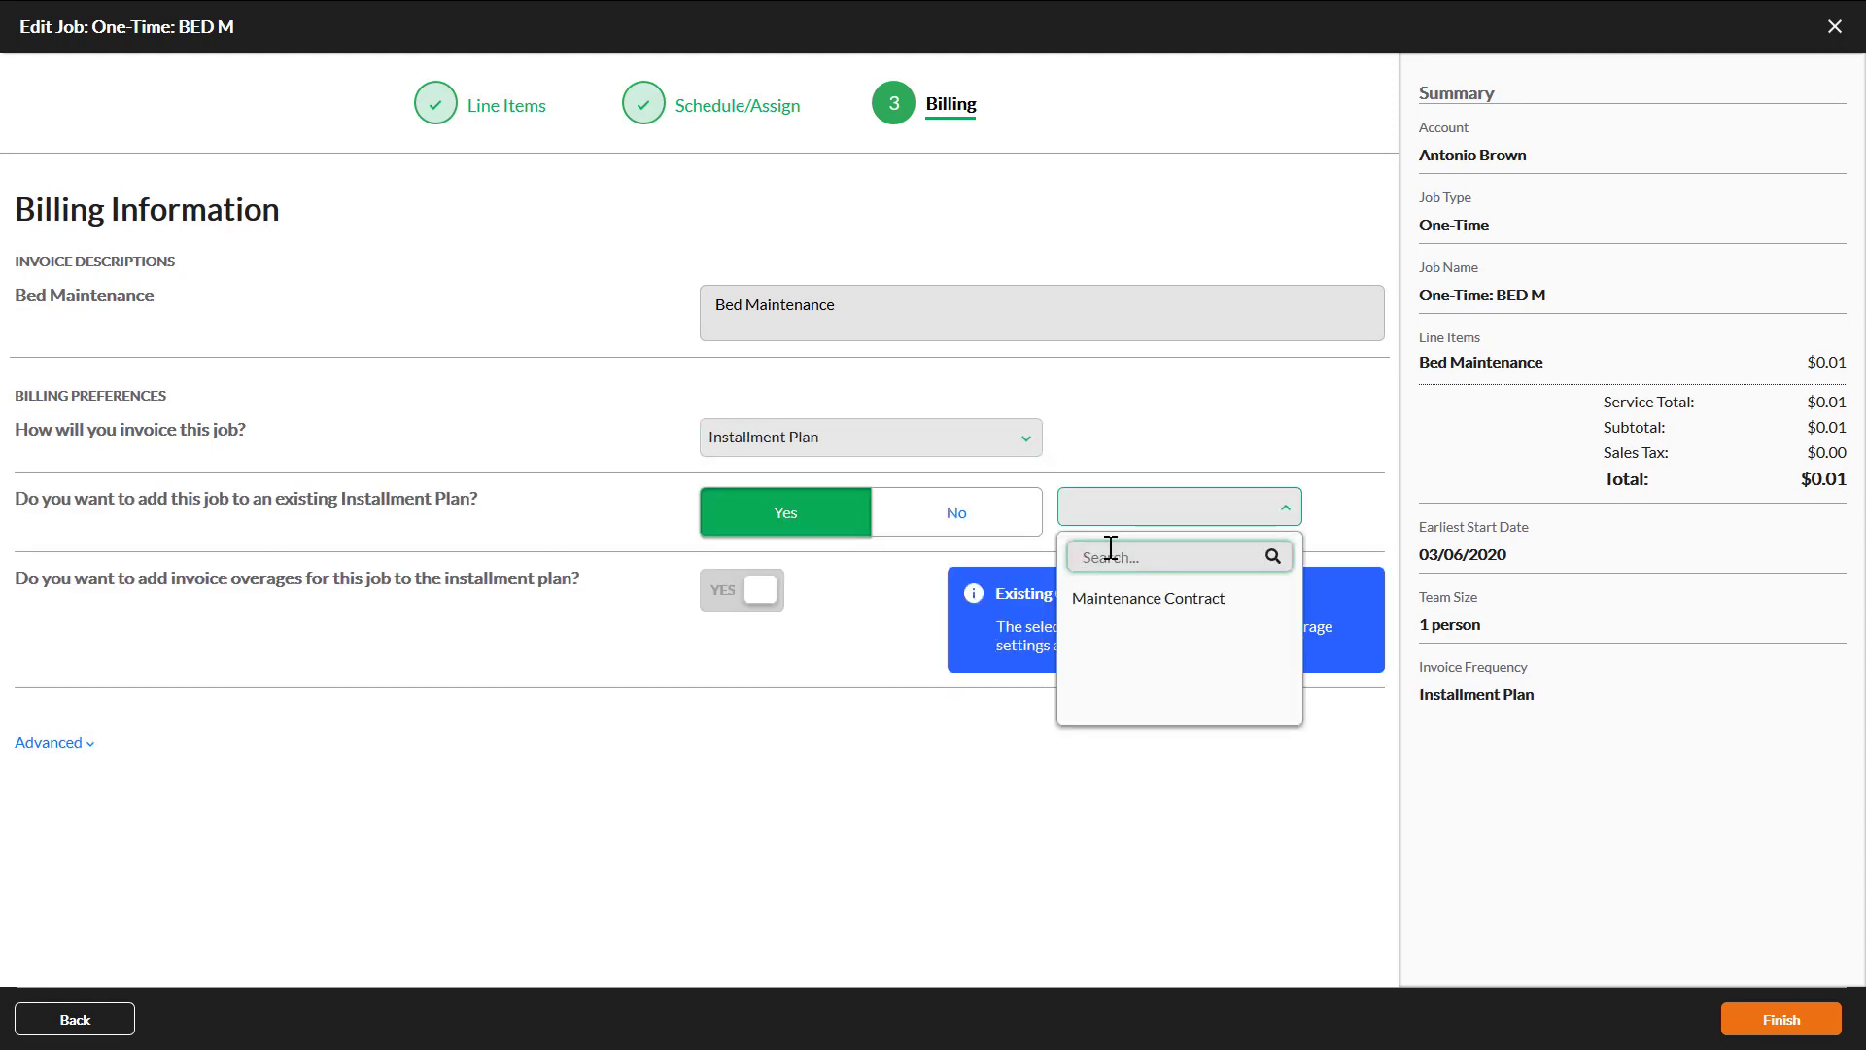
pyautogui.click(1106, 600)
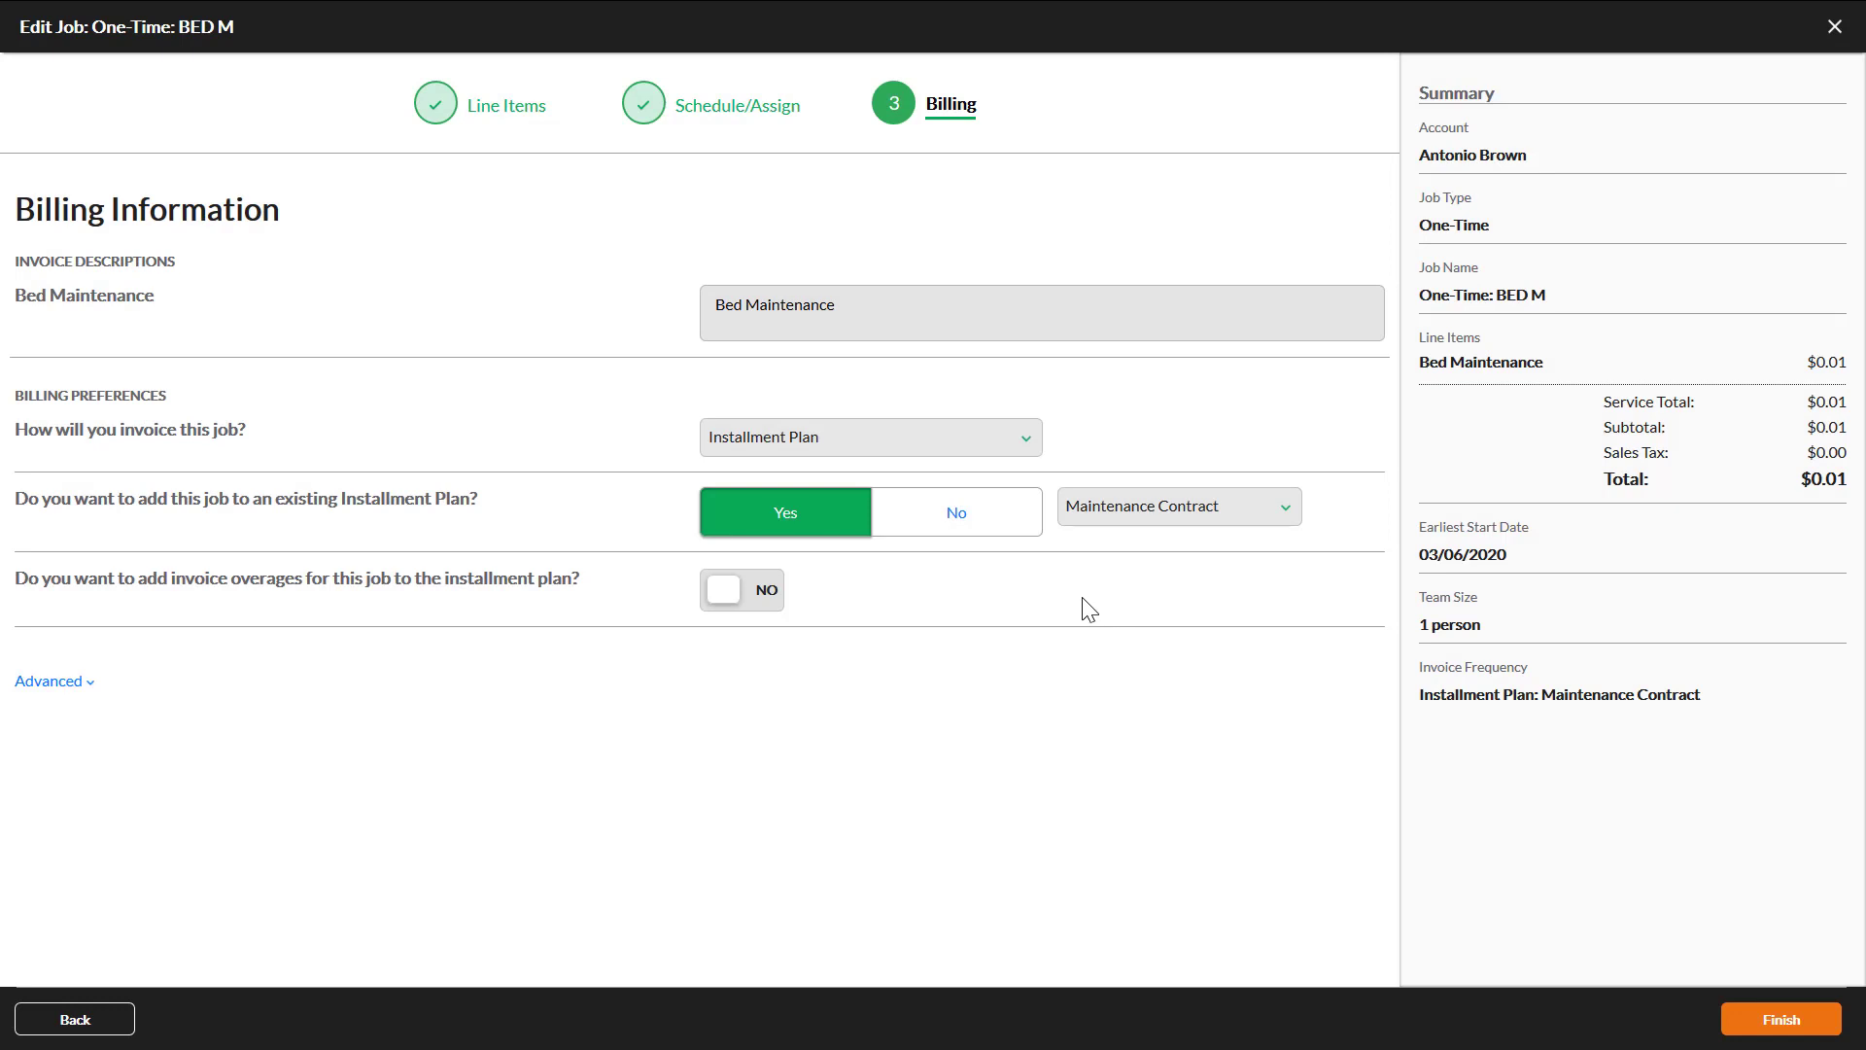
pyautogui.click(721, 595)
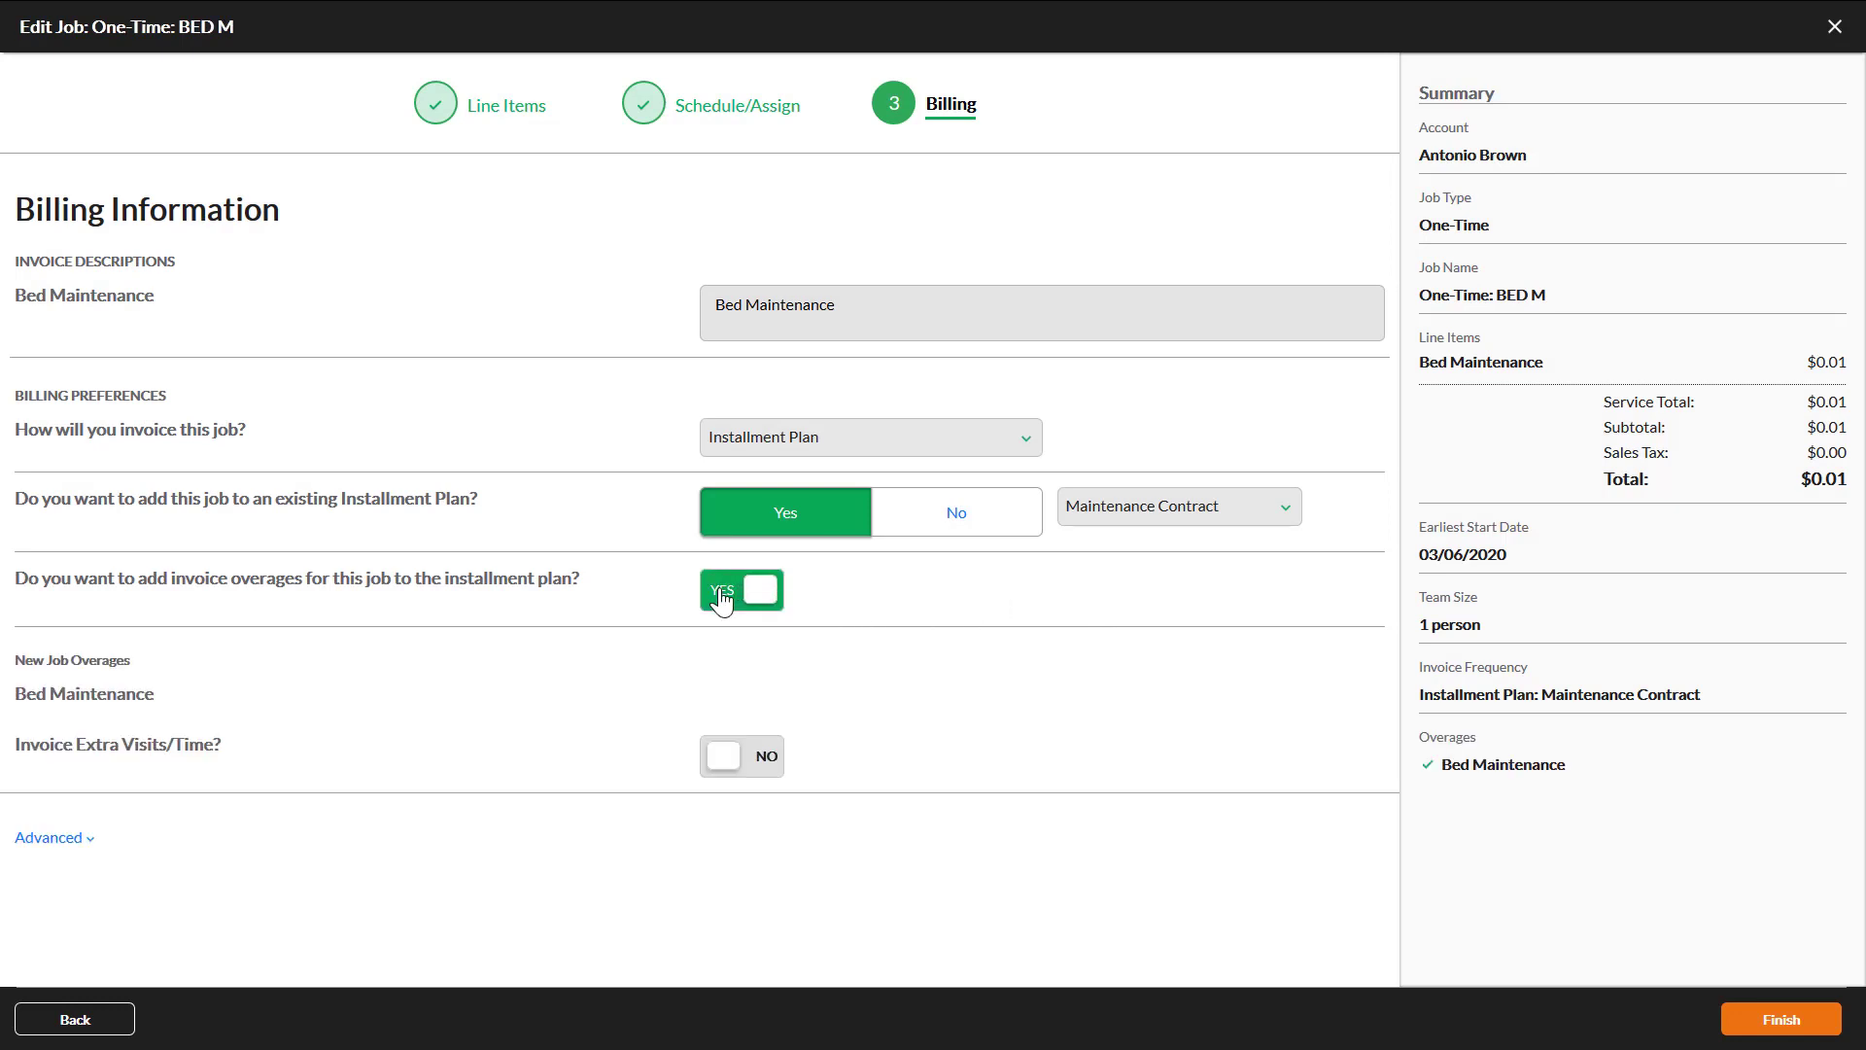
pyautogui.click(723, 761)
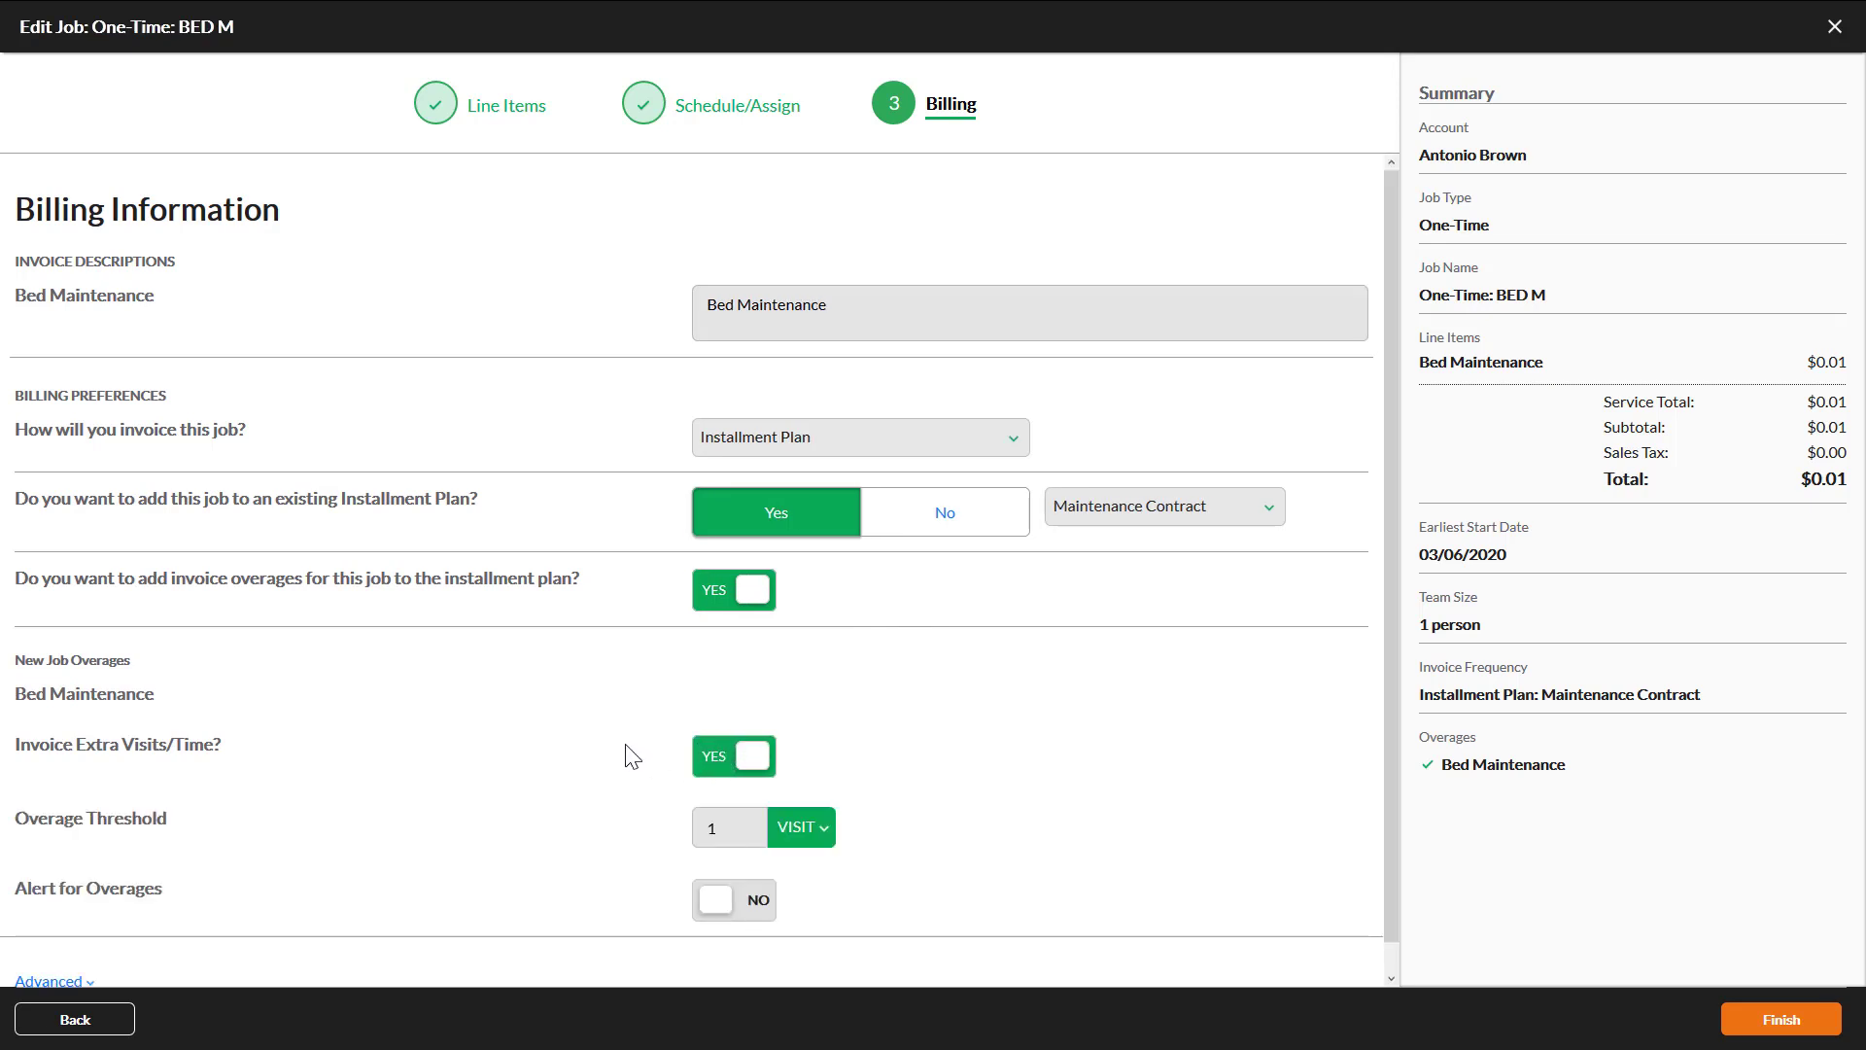
pyautogui.scroll(-1, 632, 753)
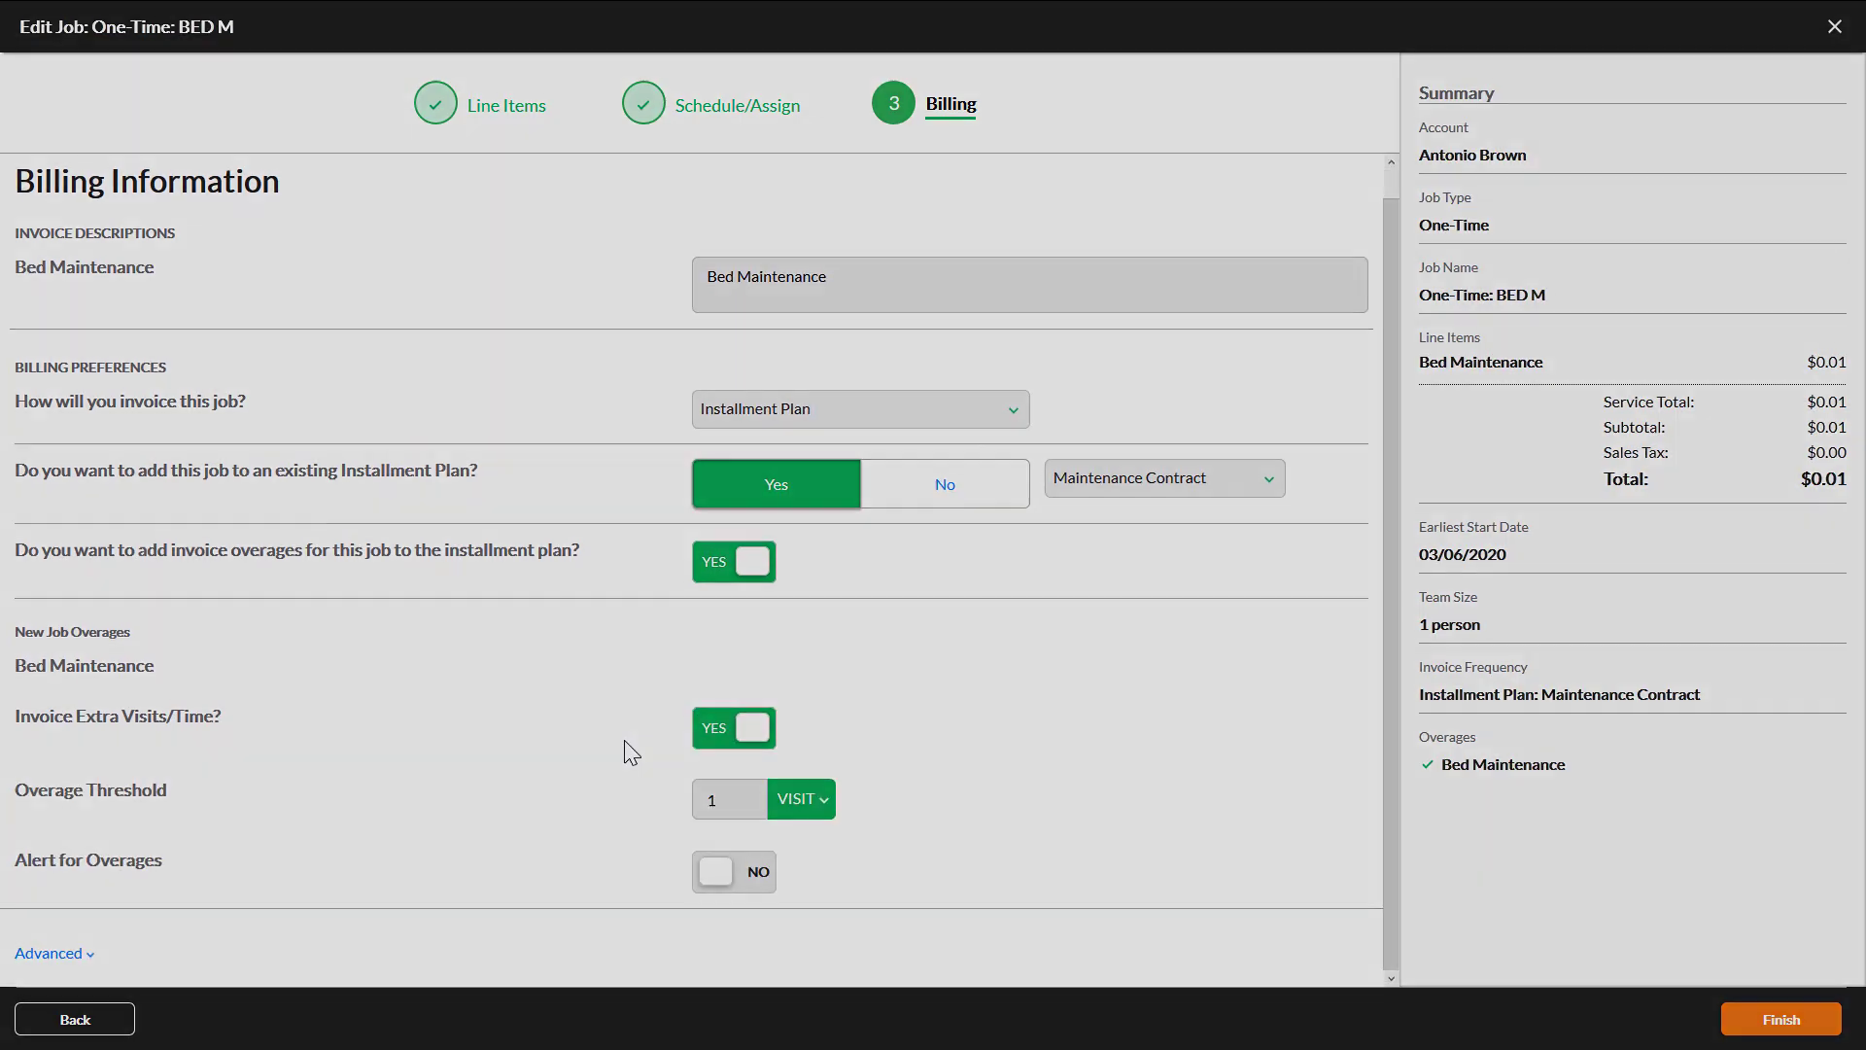